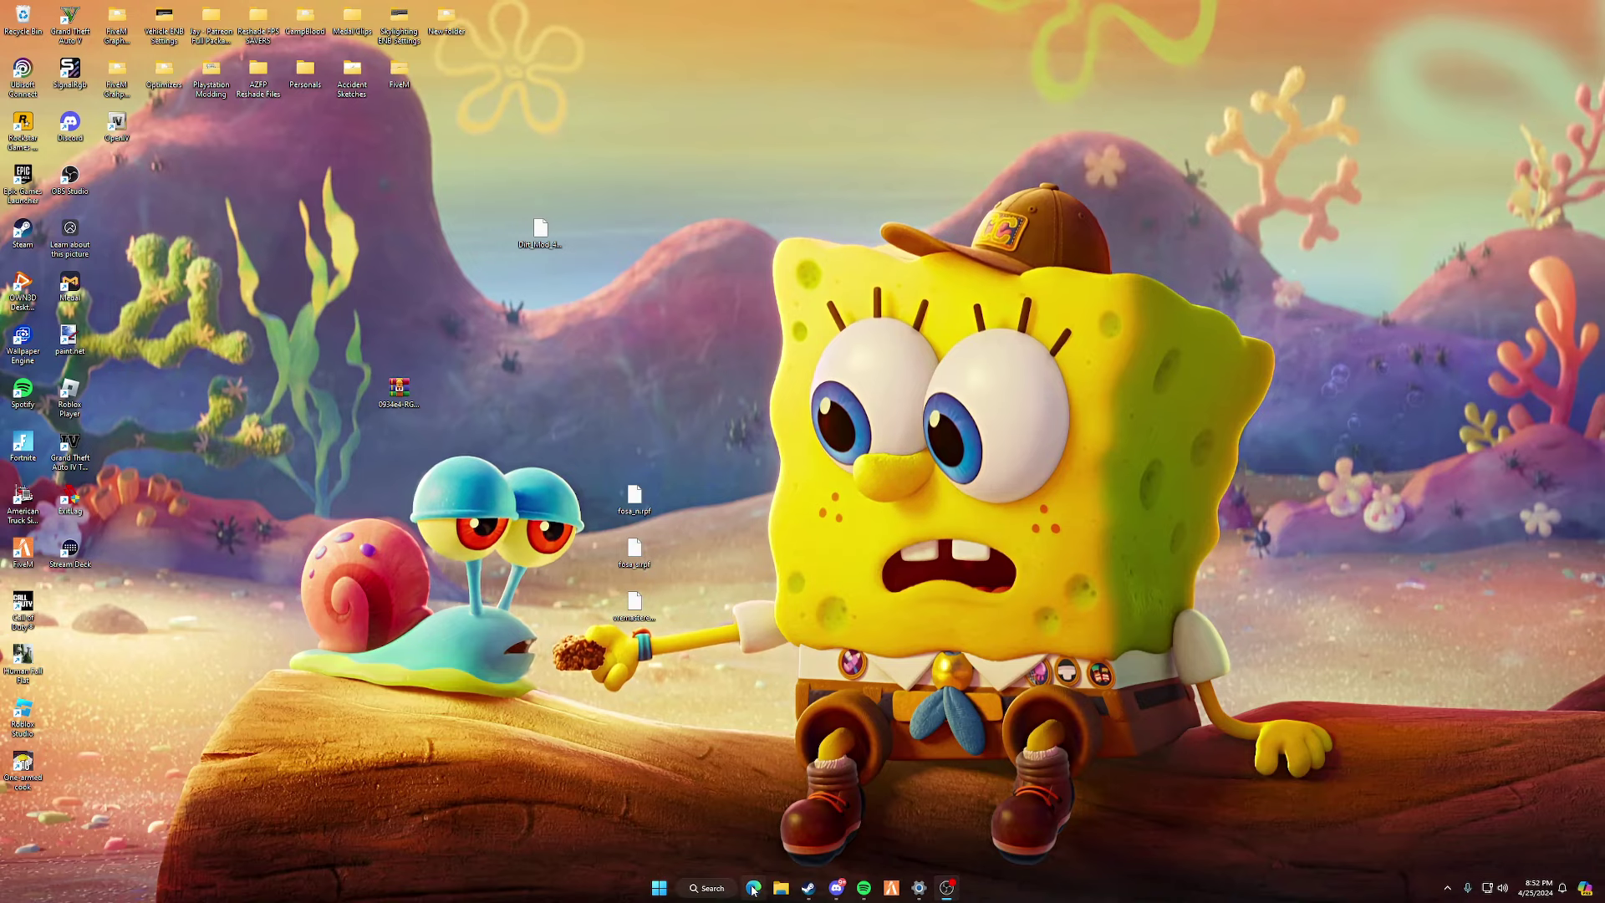
Search enbdev.com in Edge and go to its download page listing supported games.
{"action": "left_click", "coordinate": [754, 889]}
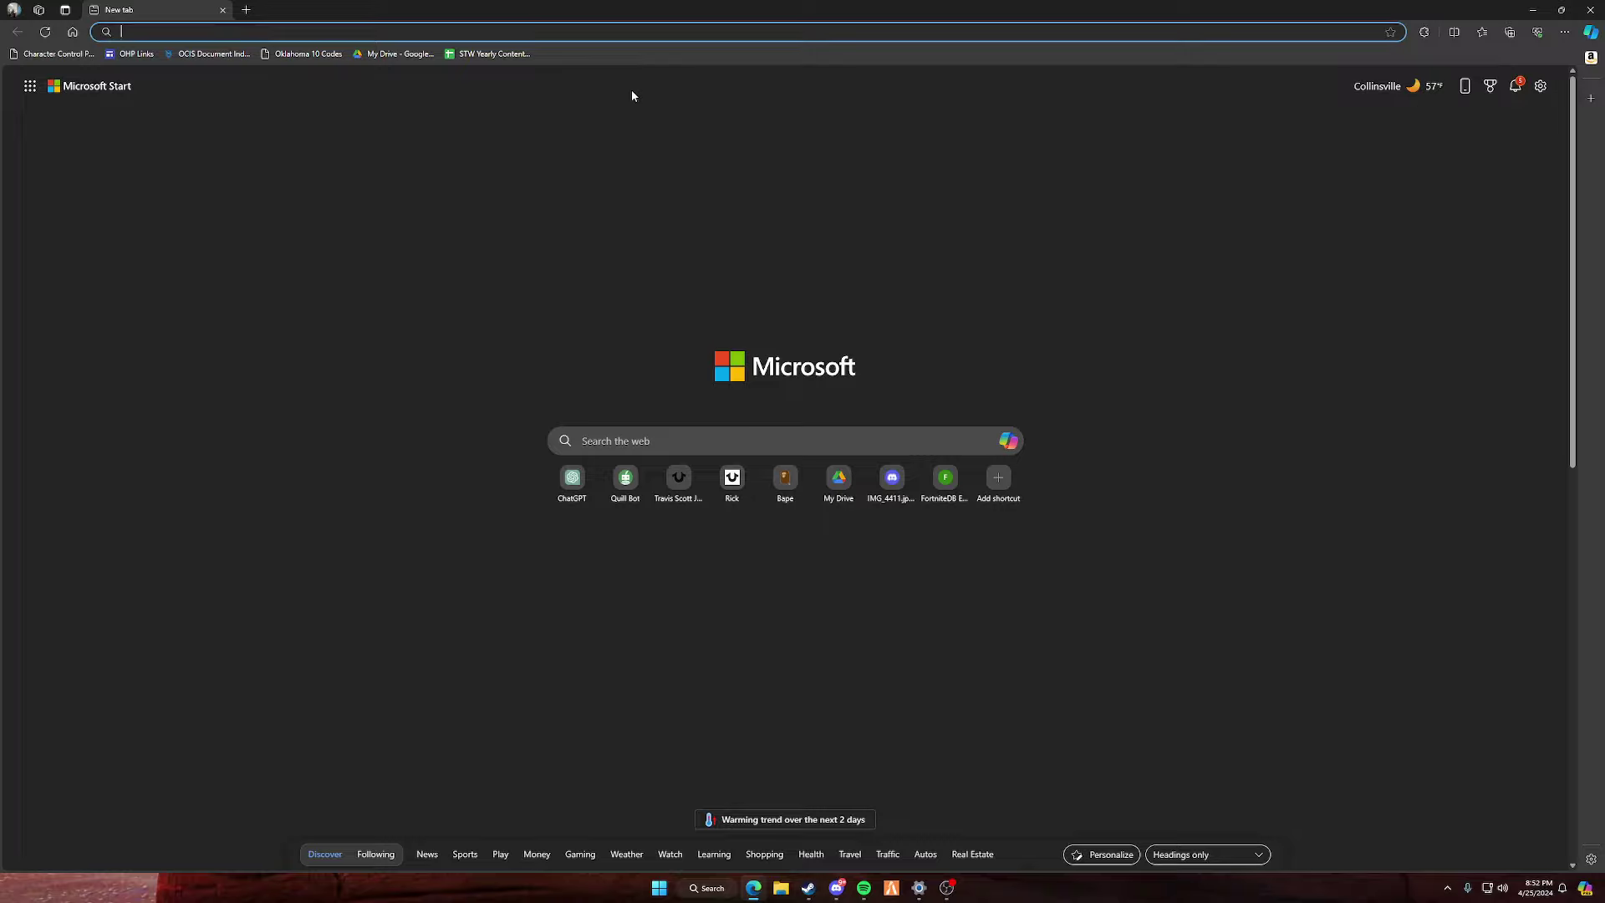
{"action": "type", "text": "enbdev.com"}
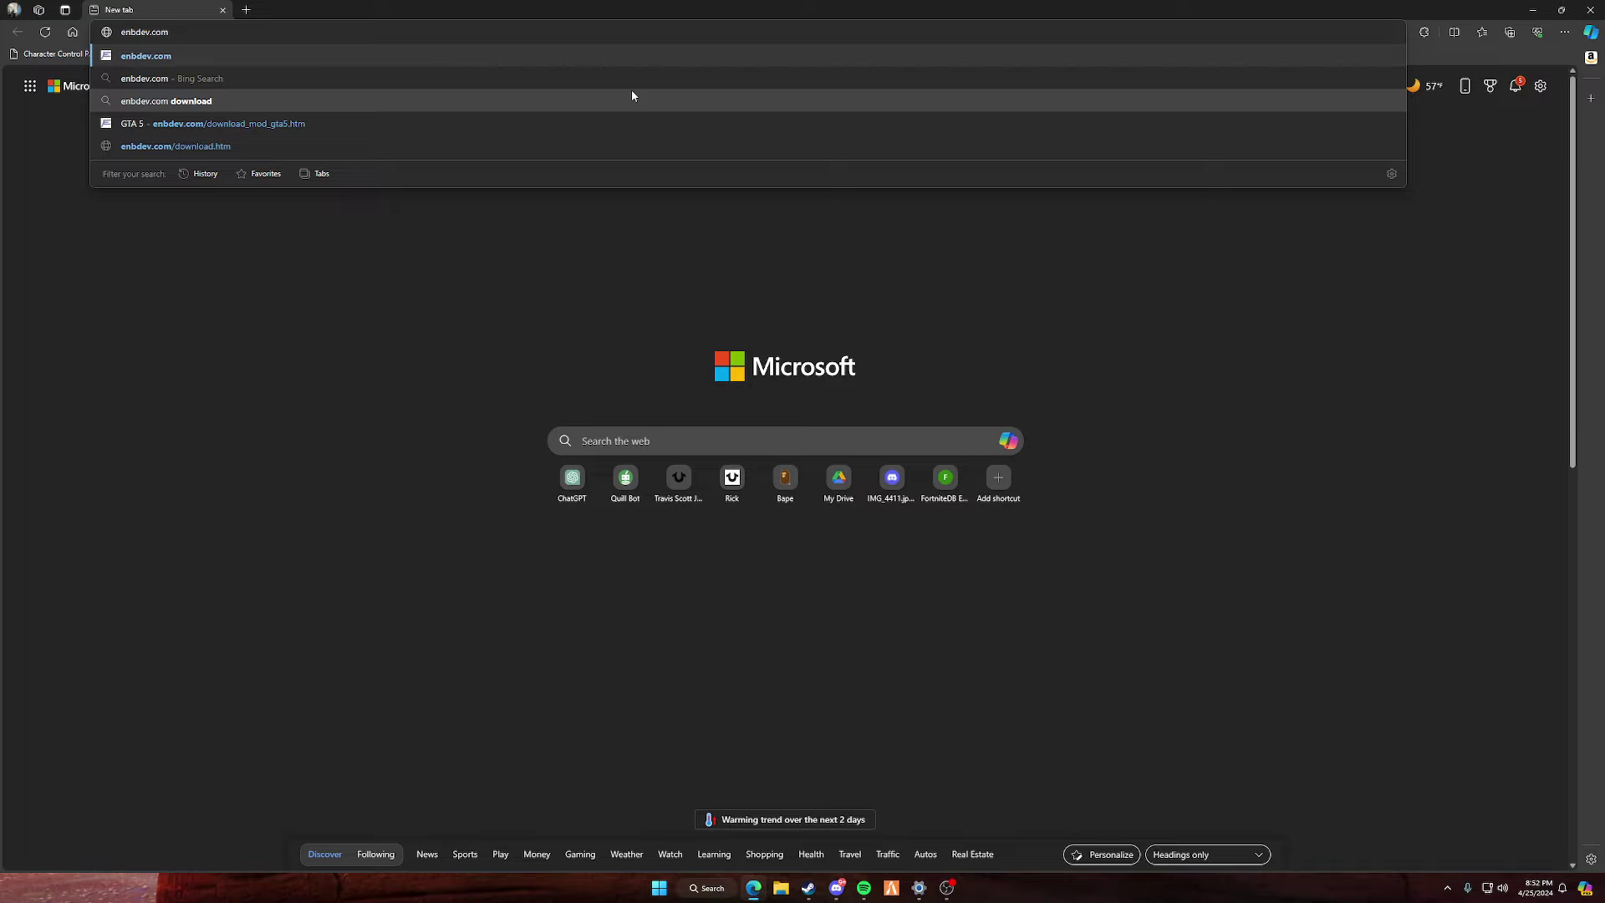
{"action": "left_click", "coordinate": [307, 84]}
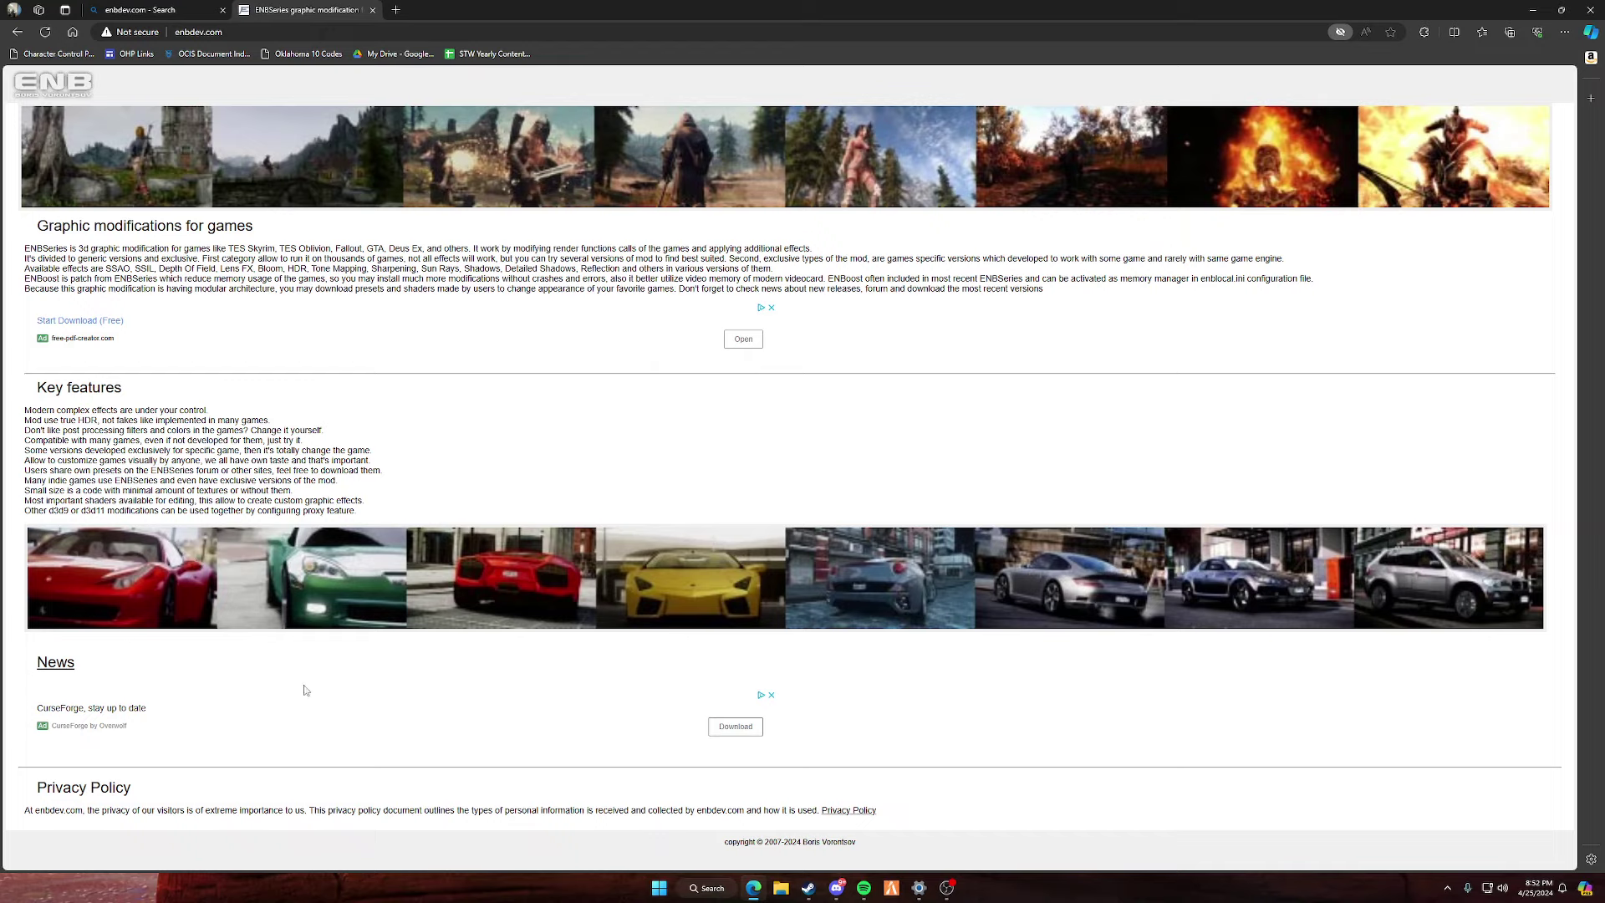
{"action": "left_click", "coordinate": [54, 665]}
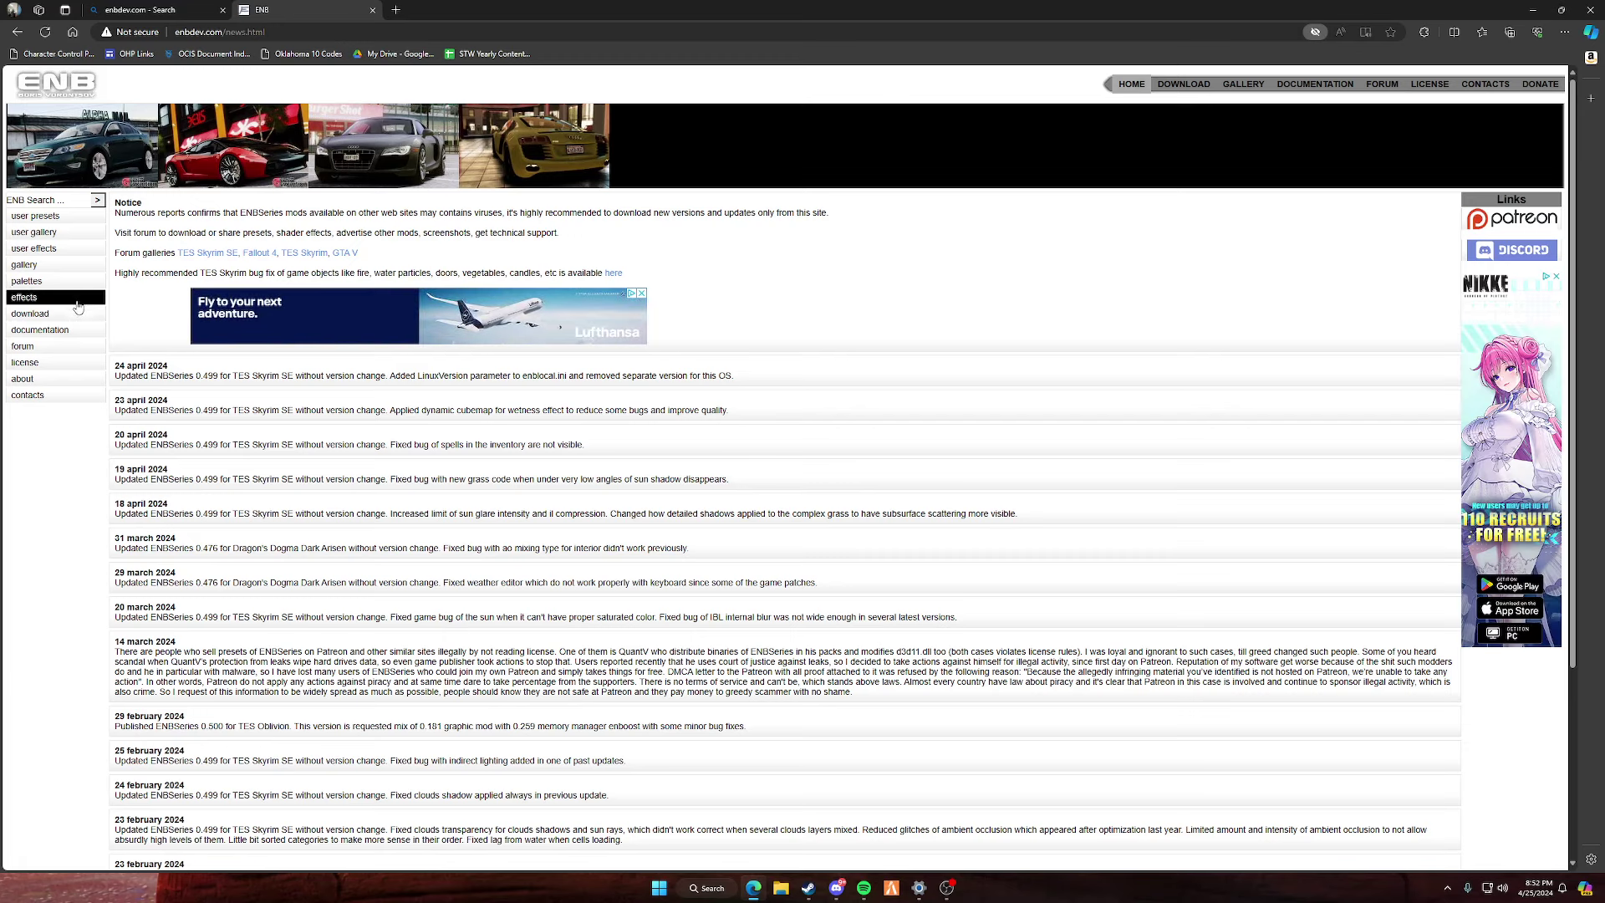
{"action": "left_click", "coordinate": [30, 313]}
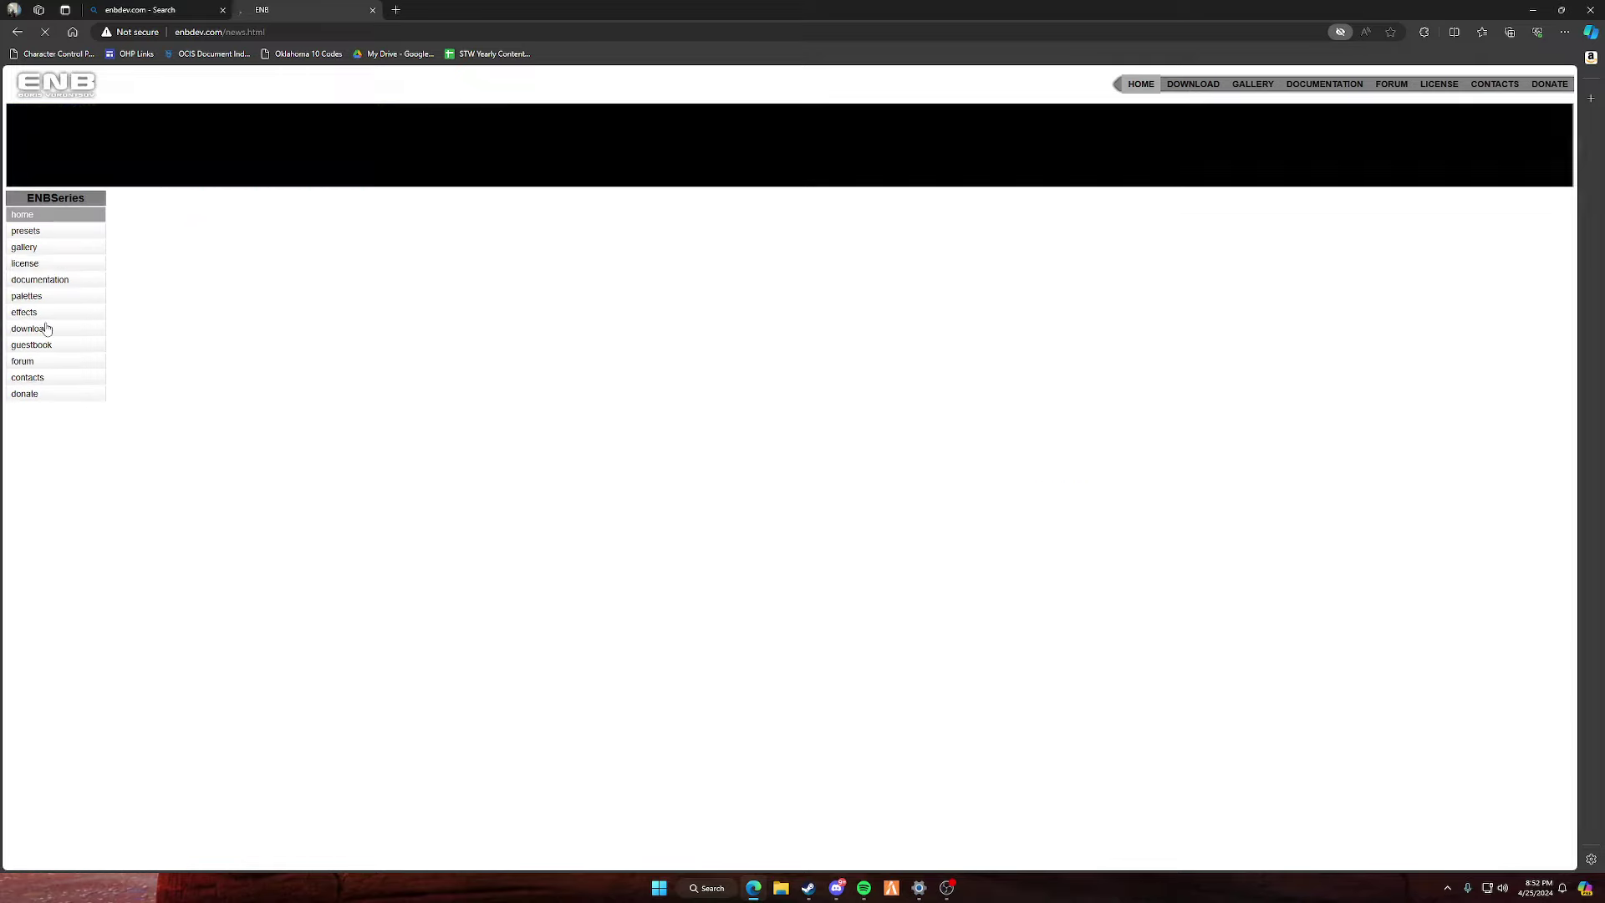
{"action": "scroll", "coordinate": [242, 400], "scroll_direction": "down", "scroll_amount": 6}
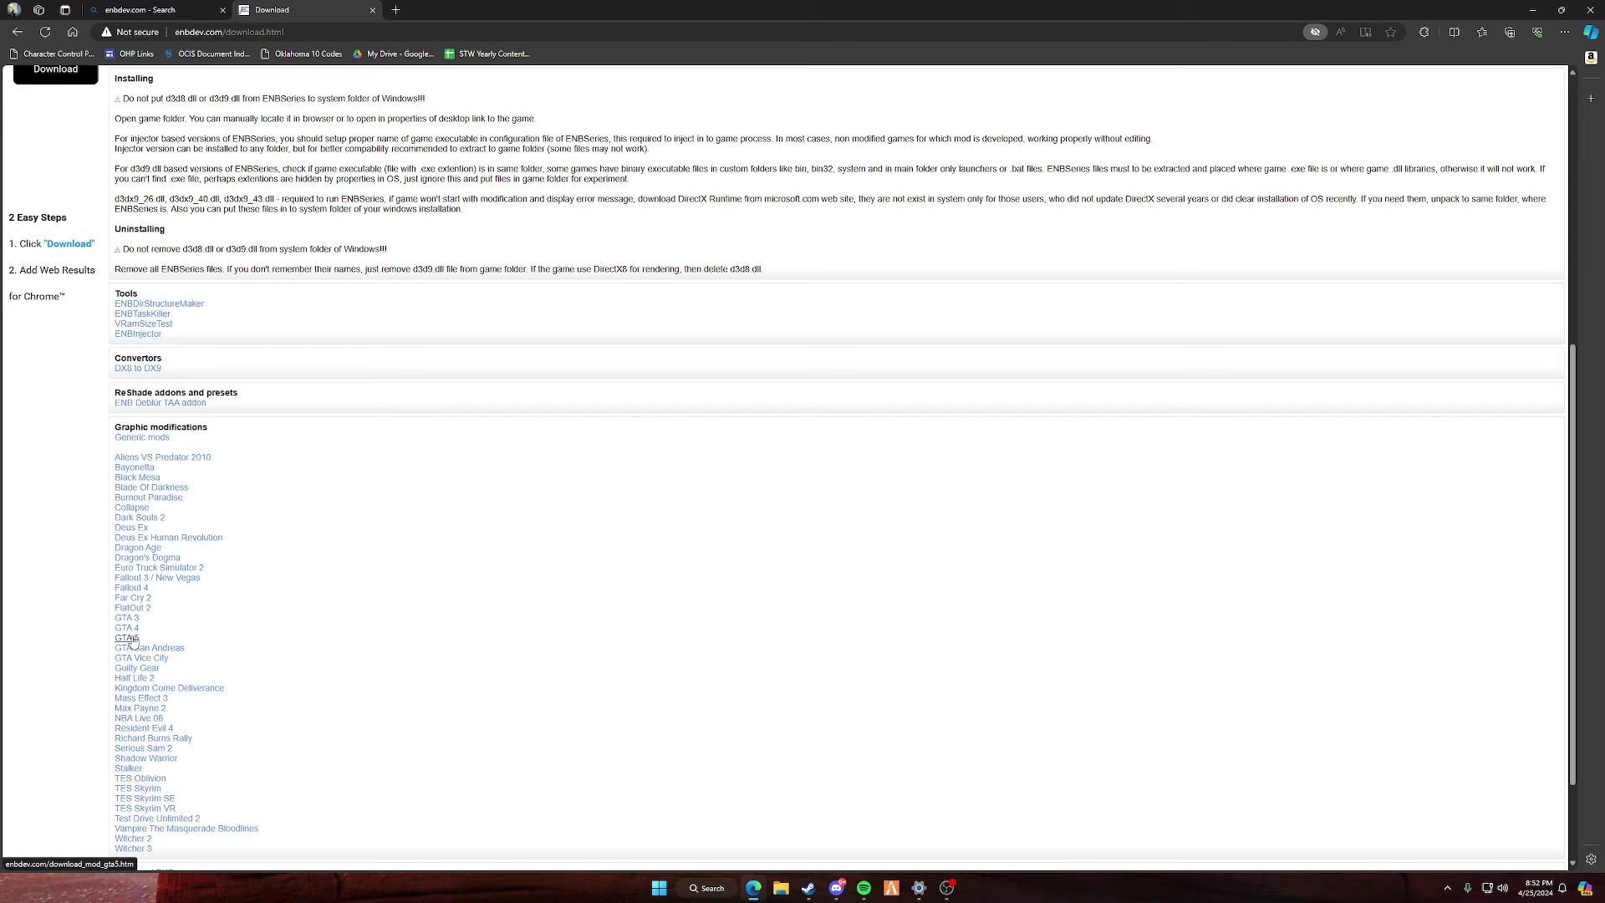
Open the GTA 5 mod page and then the ENBSeries v0.492 page.
{"action": "left_click", "coordinate": [127, 639]}
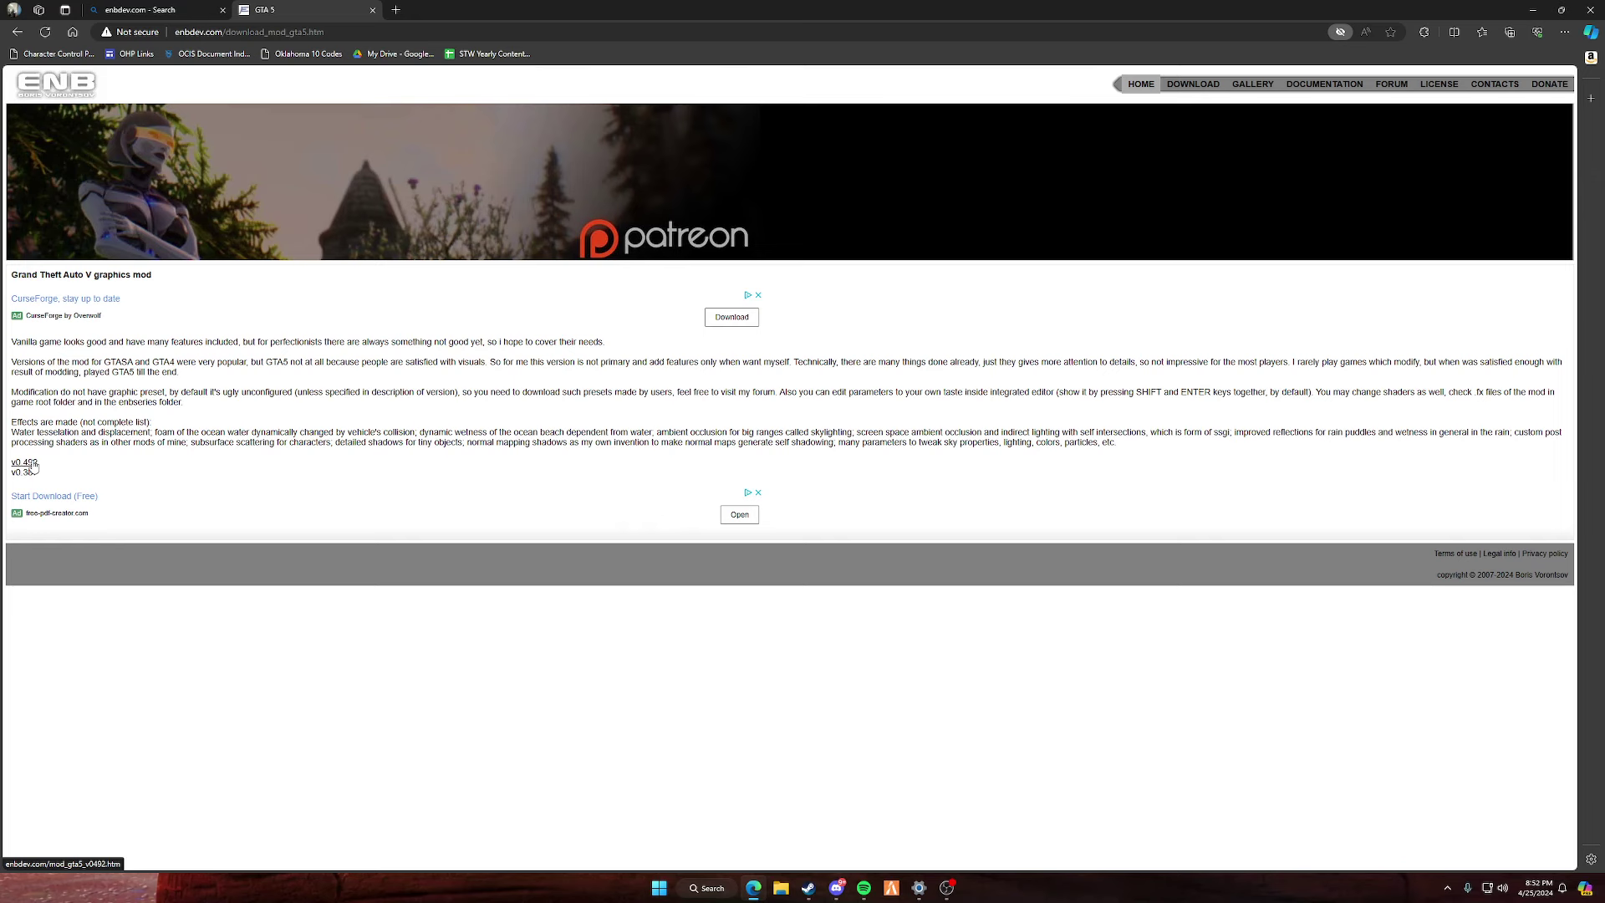
{"action": "left_click", "coordinate": [26, 465]}
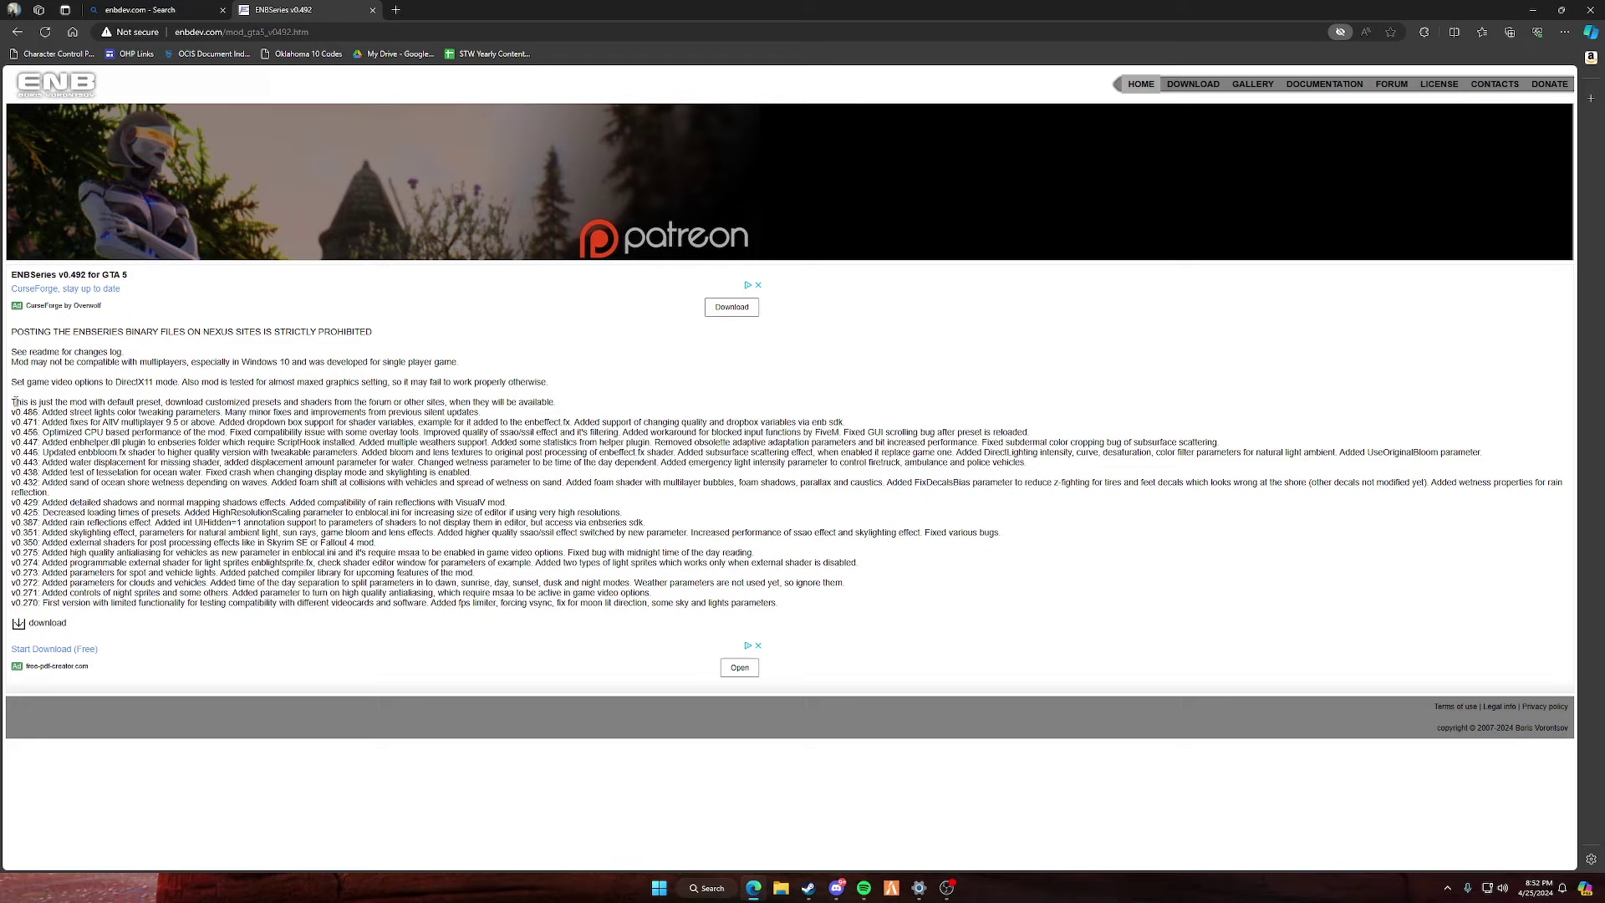
{"action": "left_click_drag", "start_coordinate": [11, 414], "coordinate": [226, 453]}
{"action": "left_click", "coordinate": [122, 474]}
Download the v0.492 zip and keep it despite the insecure-download warning.
{"action": "left_click", "coordinate": [18, 626]}
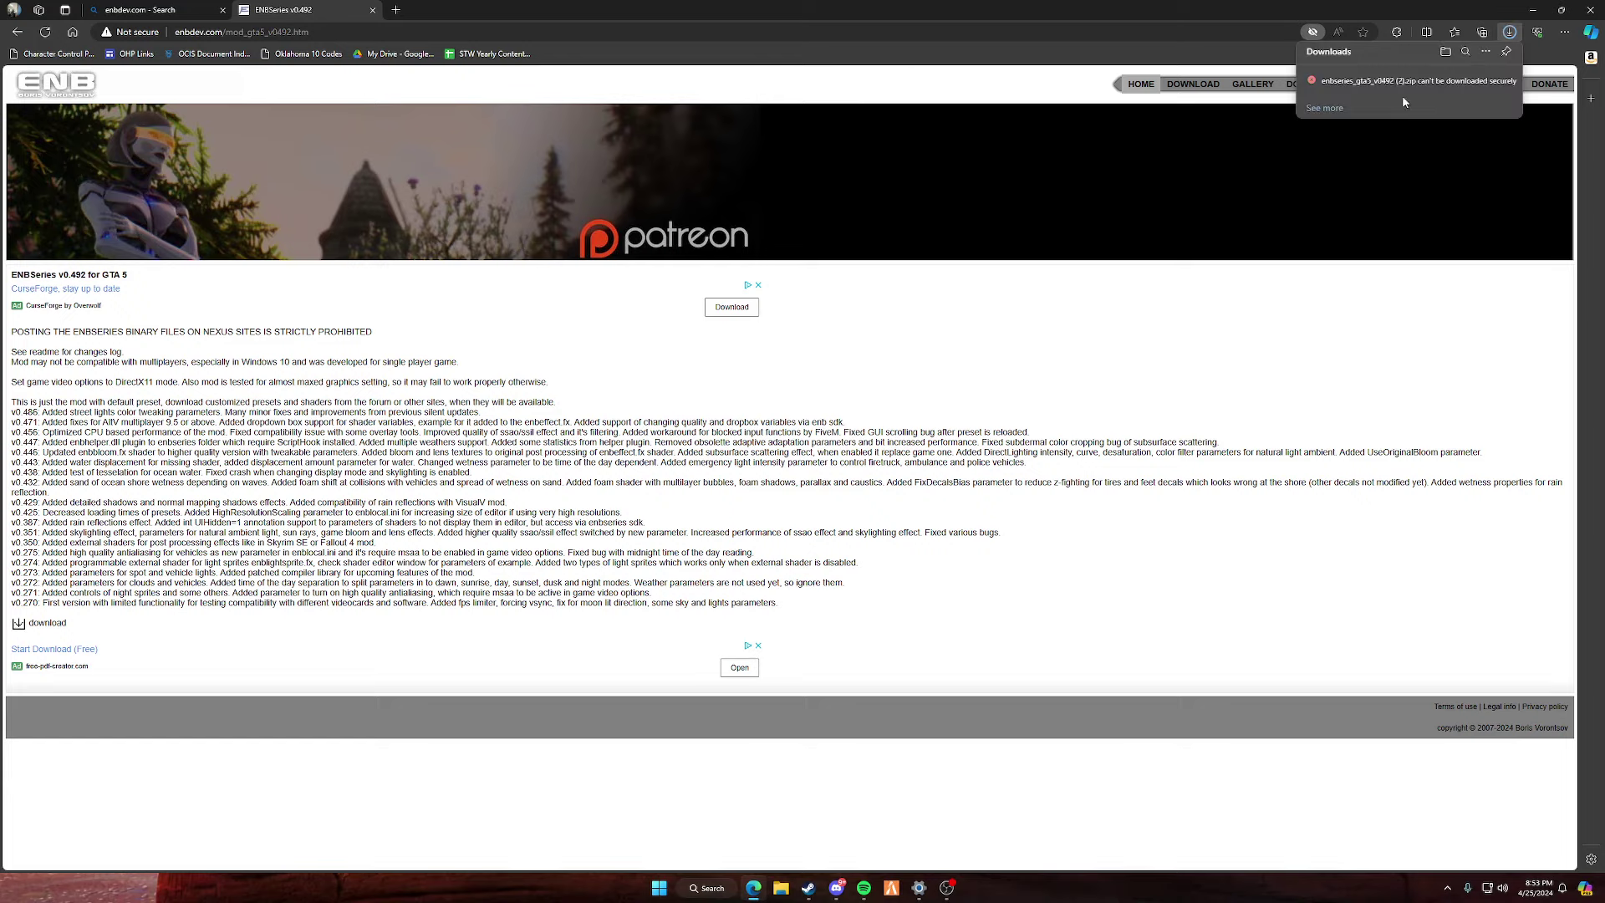
{"action": "left_click", "coordinate": [1508, 85]}
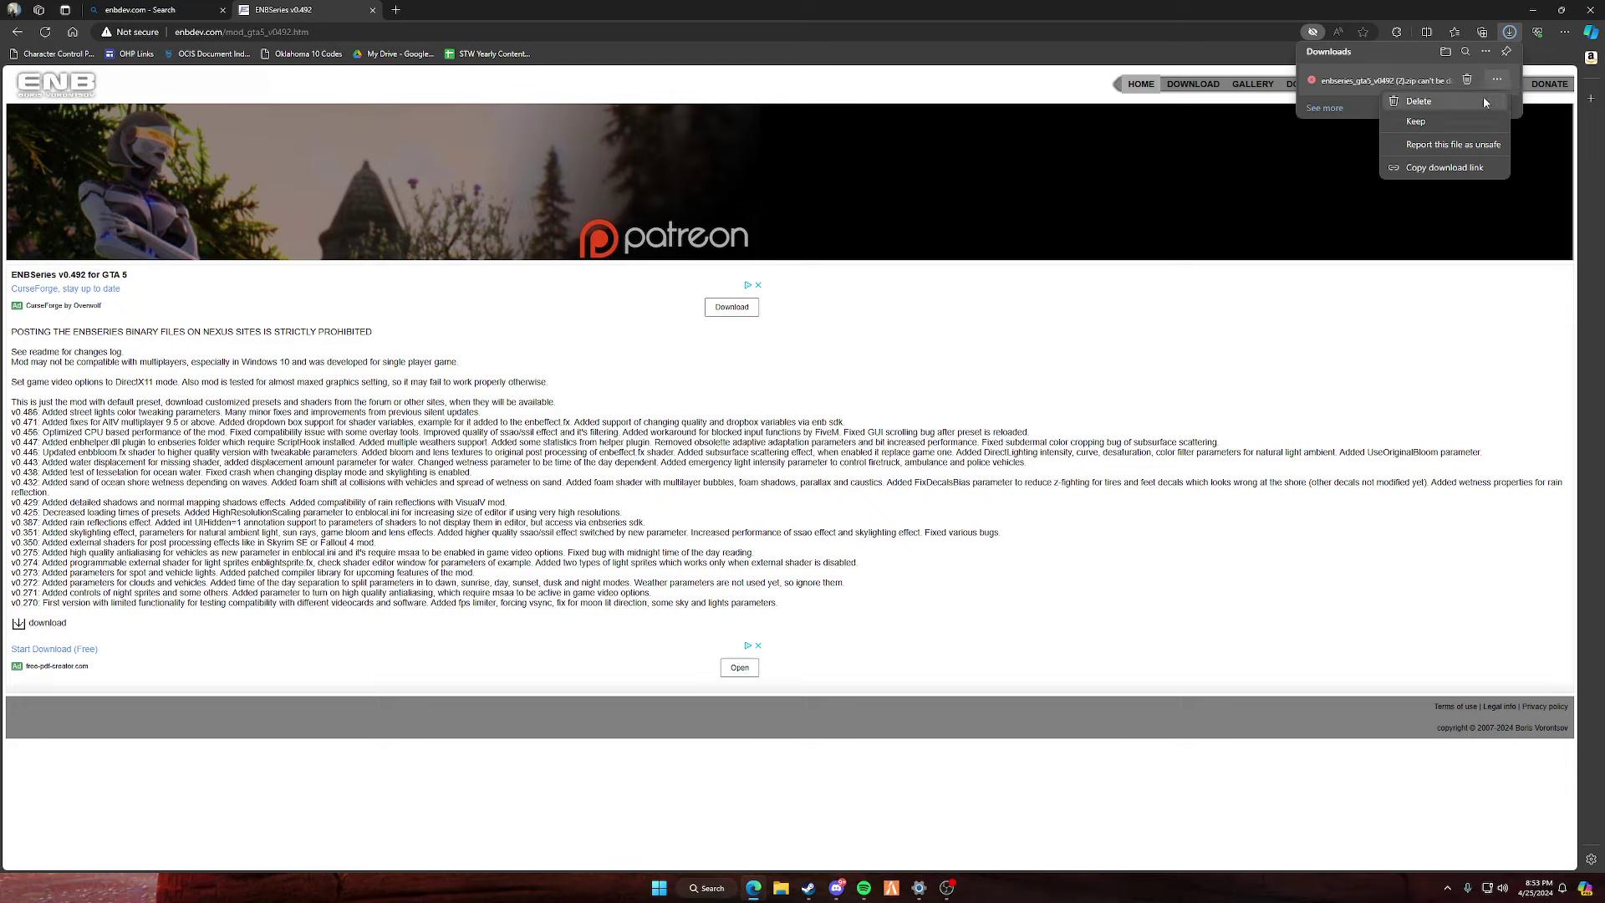
{"action": "left_click", "coordinate": [1447, 121]}
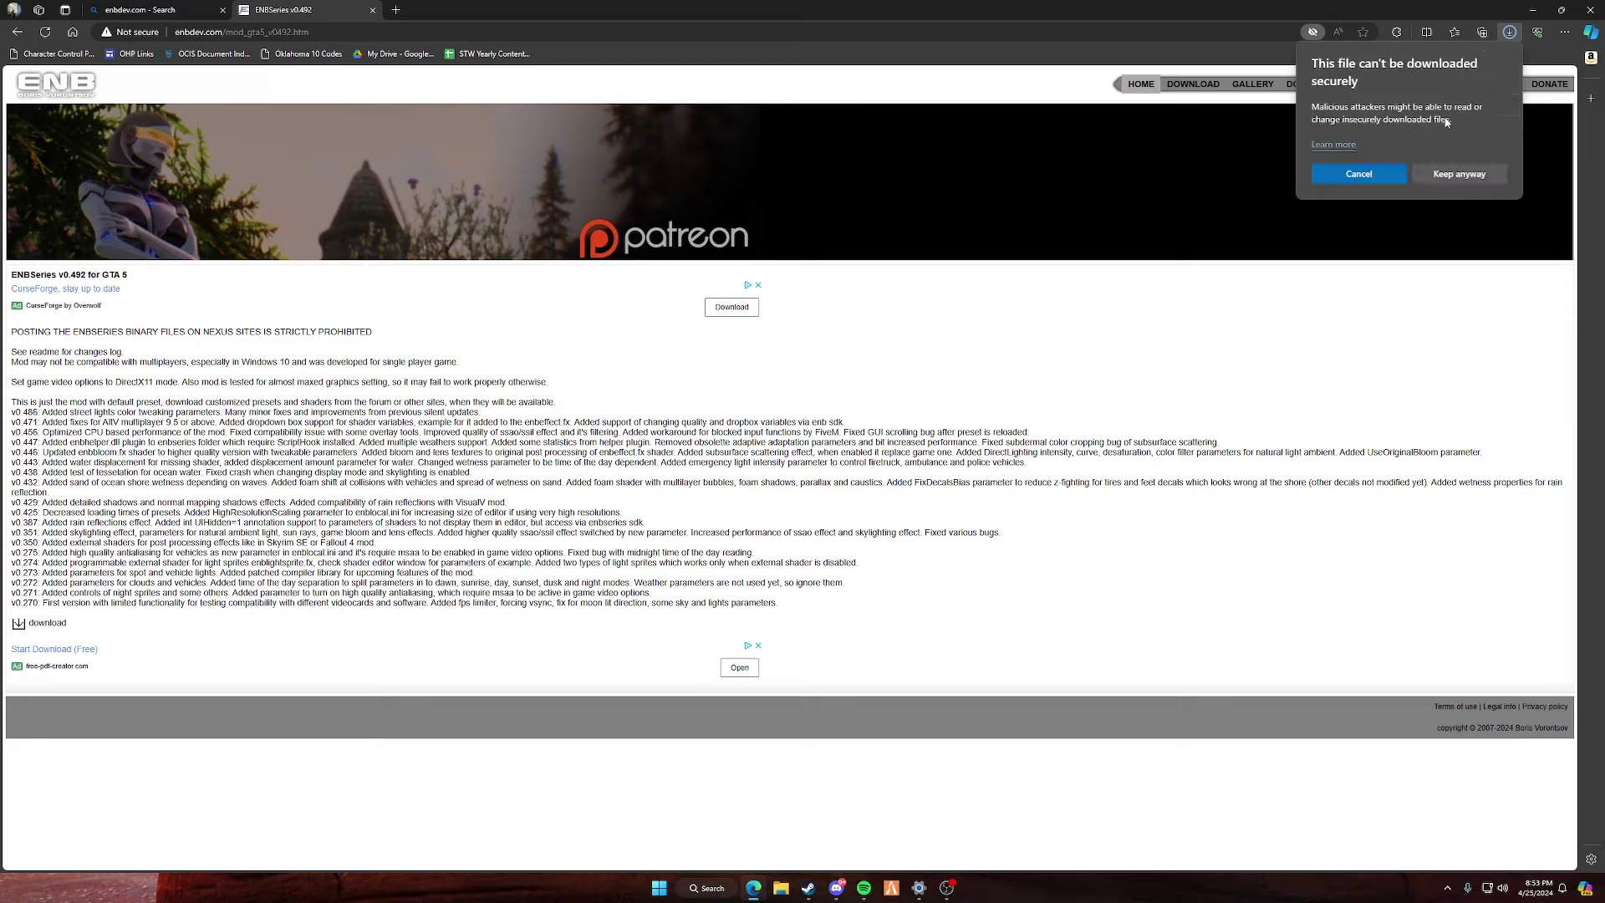
{"action": "left_click", "coordinate": [1453, 174]}
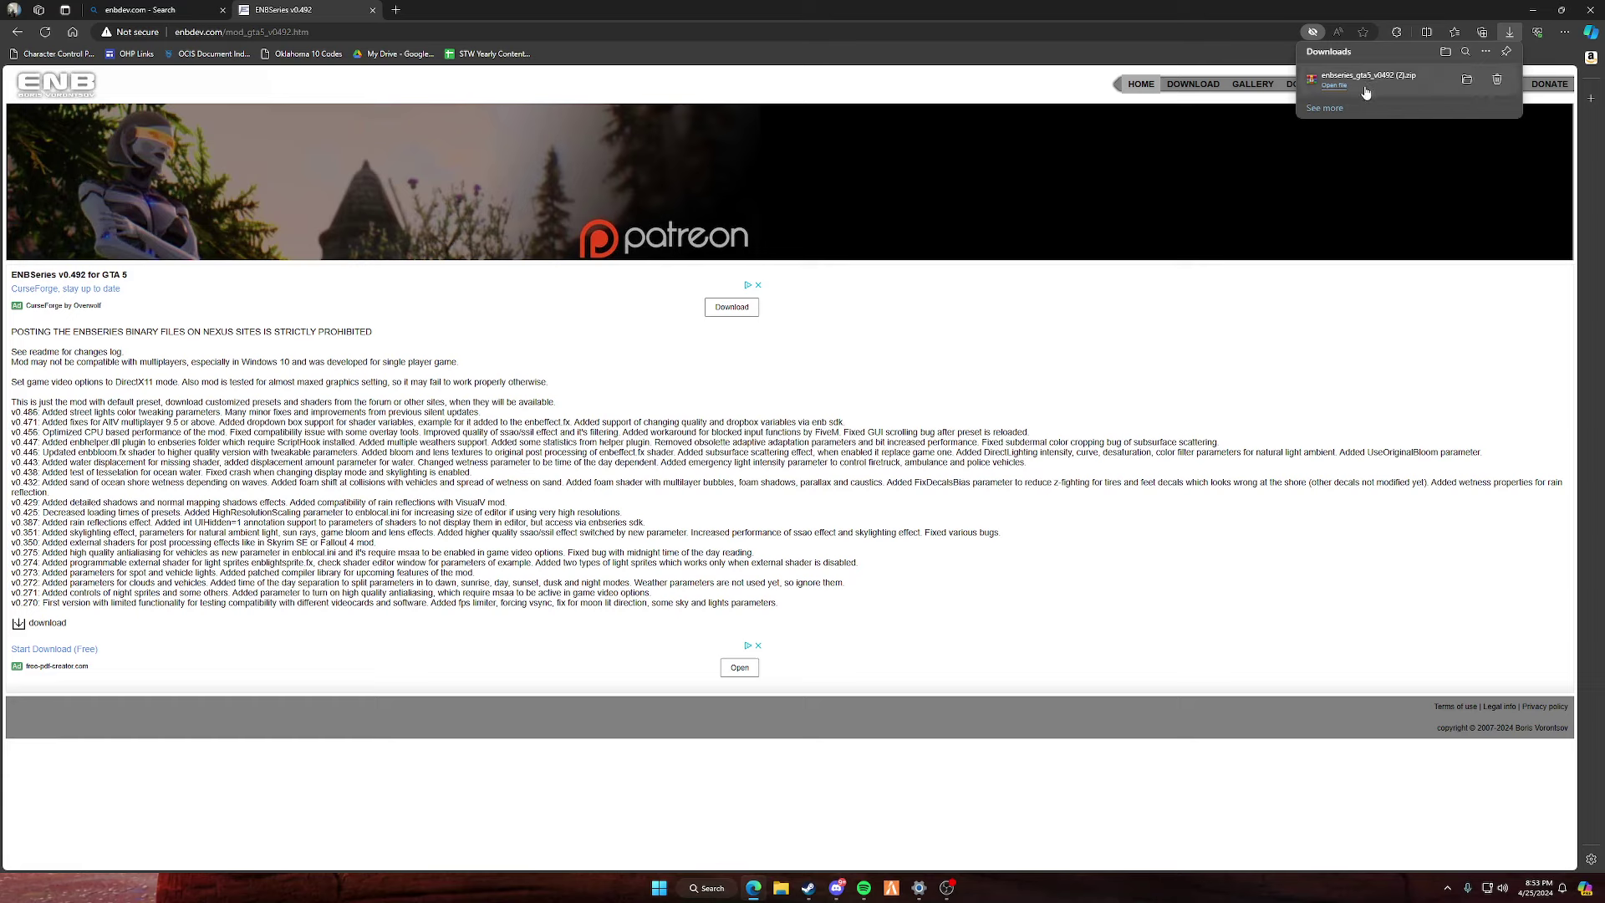
Open the ENBSeries zip in WinRAR, close the licence reminder, and enter WrapperVersion.
{"action": "left_click", "coordinate": [1341, 92]}
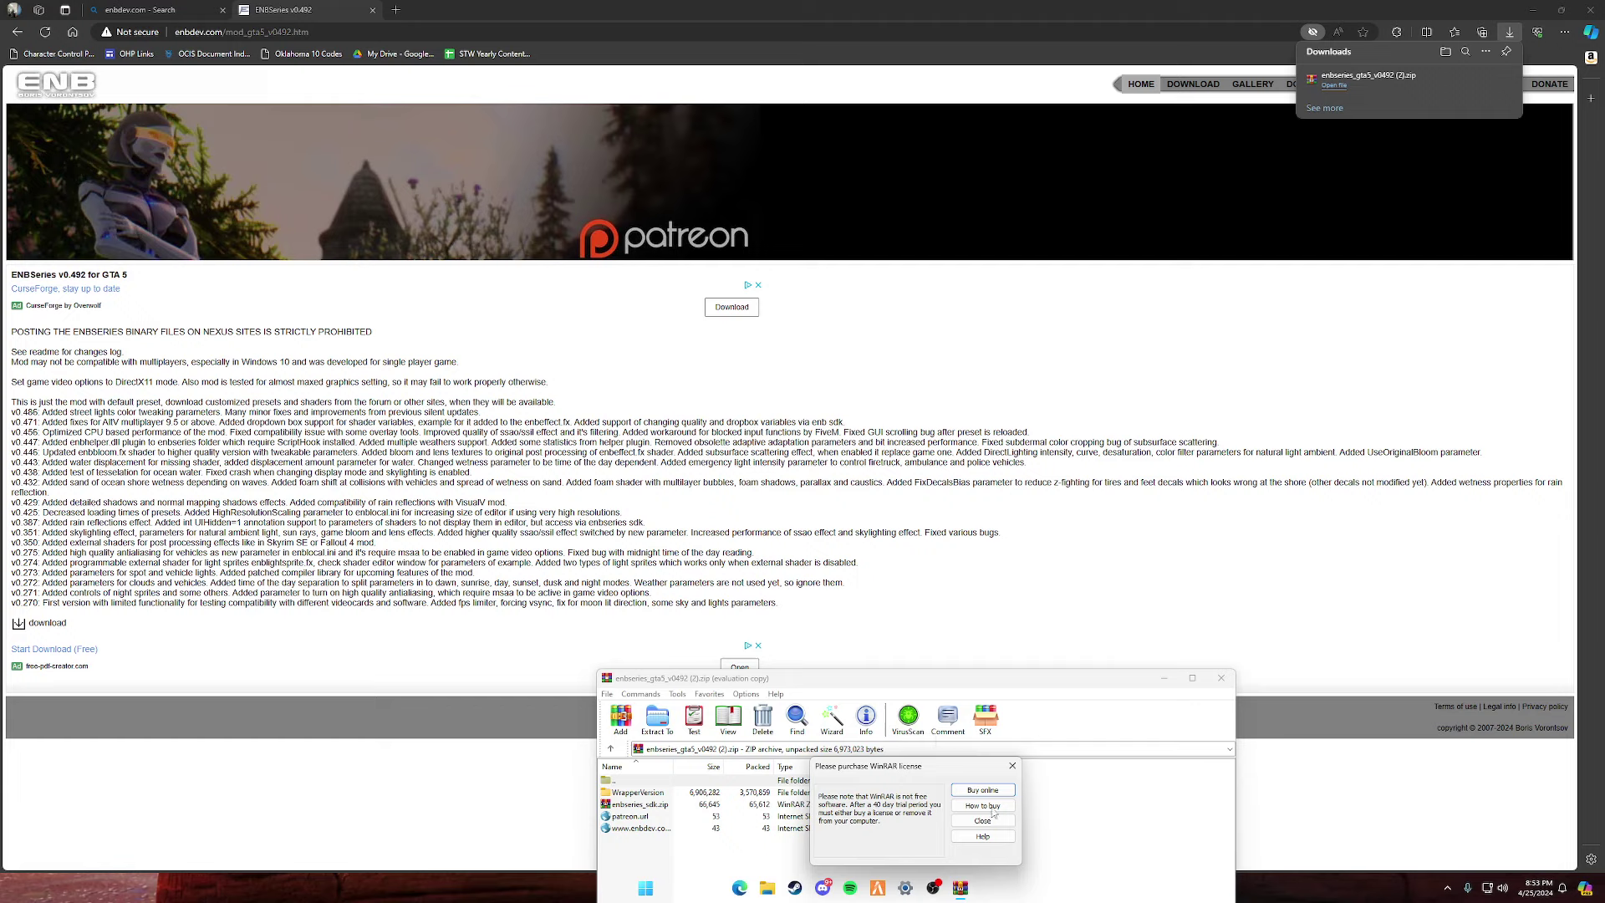
{"action": "left_click", "coordinate": [982, 821]}
{"action": "left_click_drag", "start_coordinate": [698, 684], "coordinate": [334, 207]}
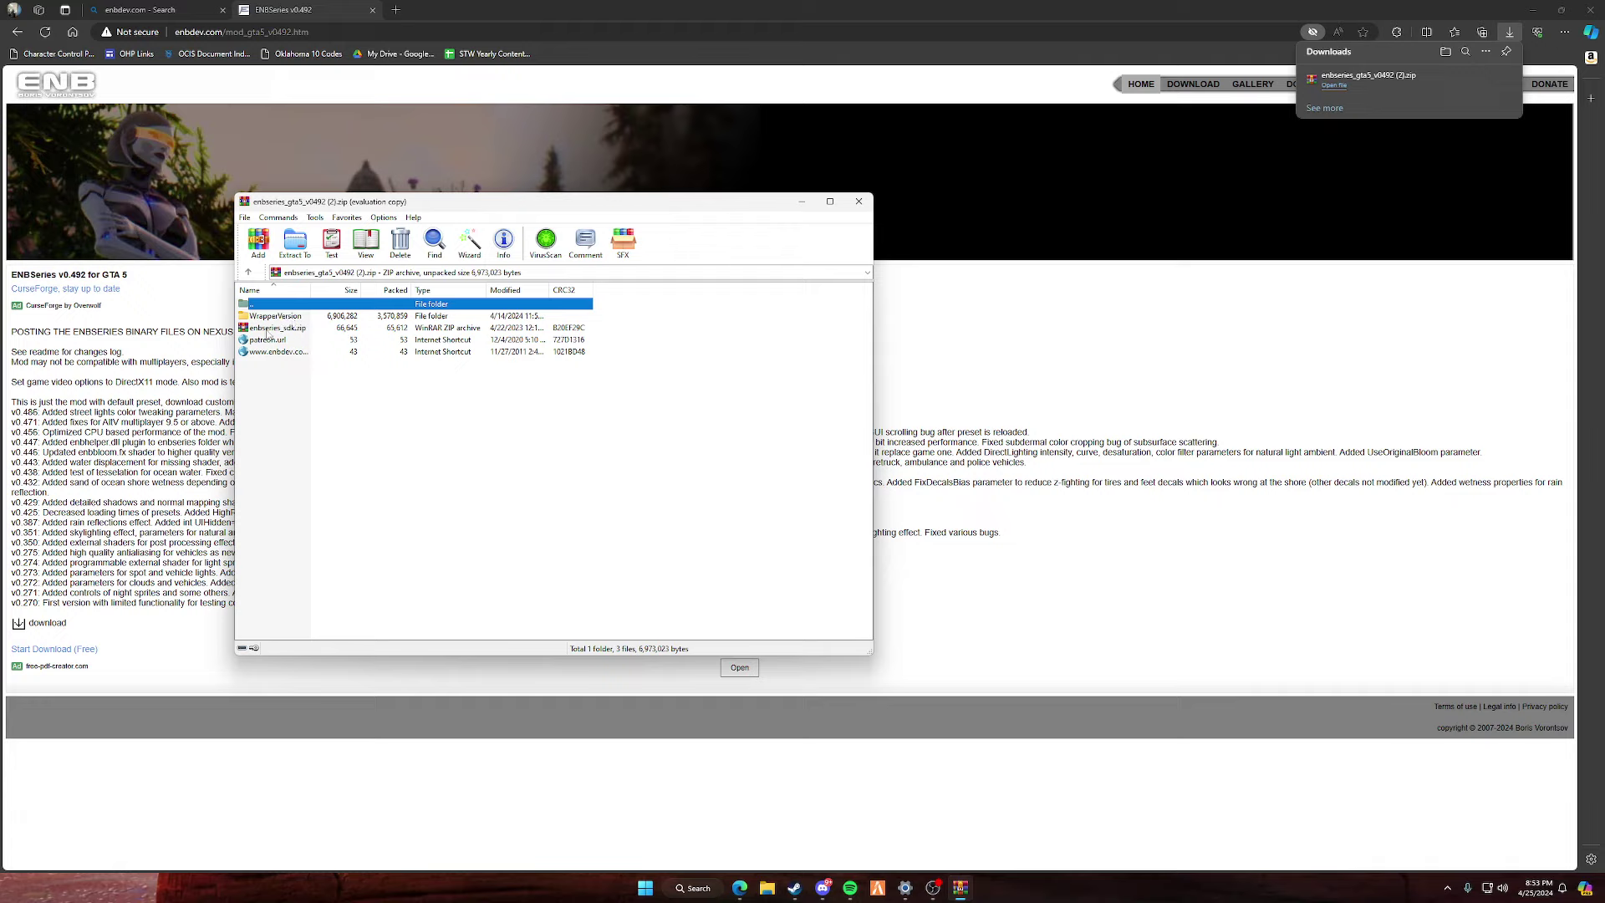
{"action": "left_click_drag", "start_coordinate": [275, 407], "coordinate": [374, 440]}
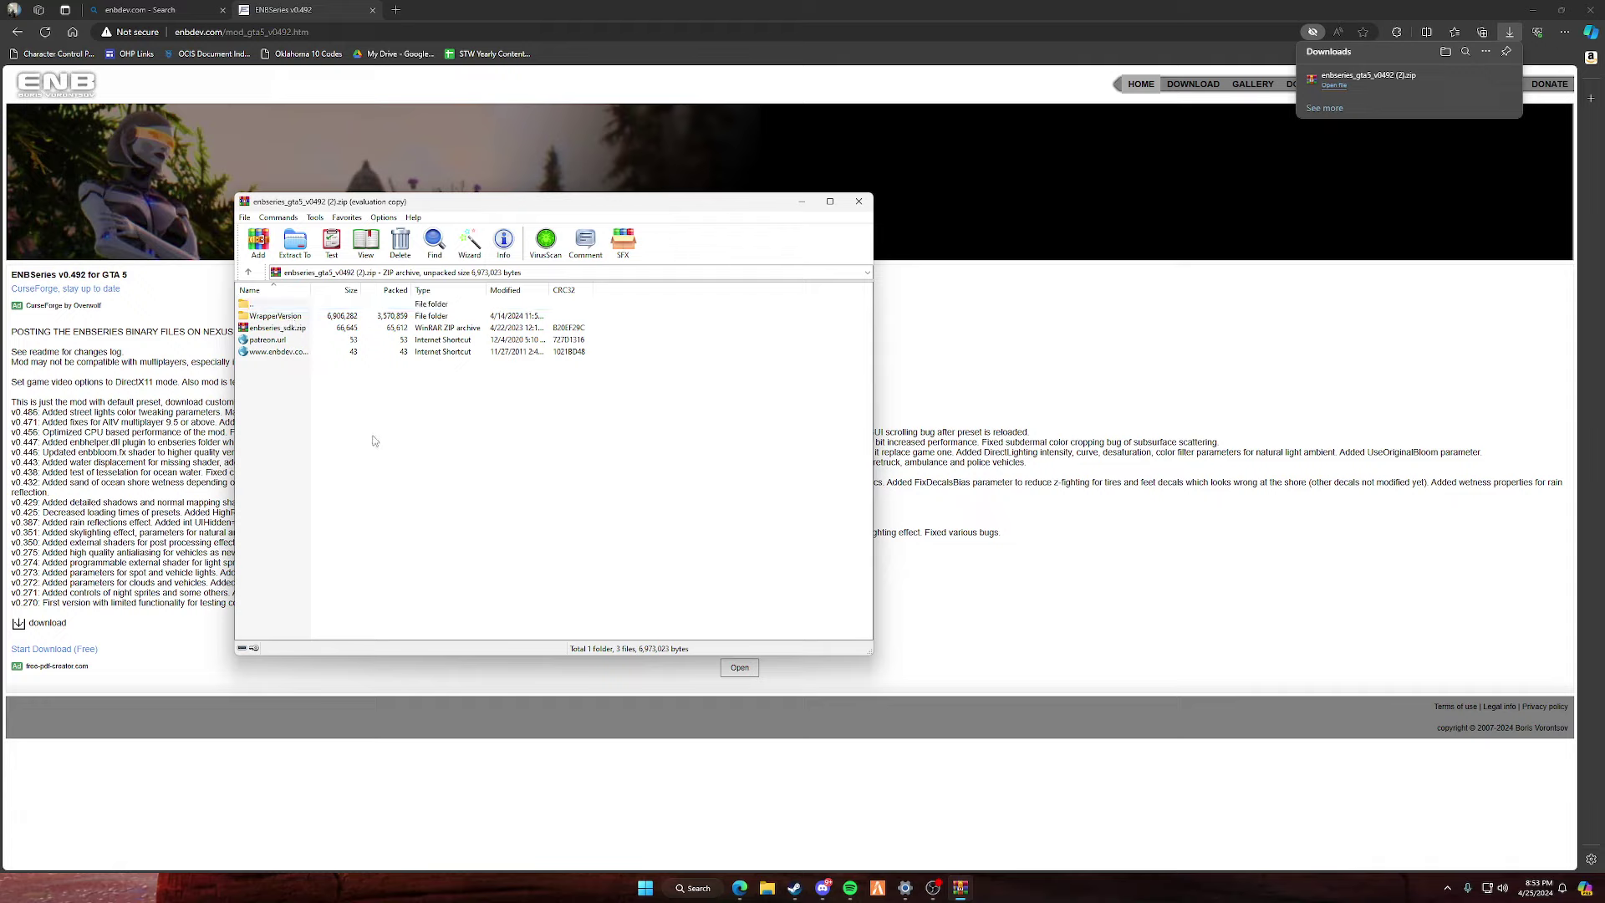
{"action": "double_click", "coordinate": [270, 318]}
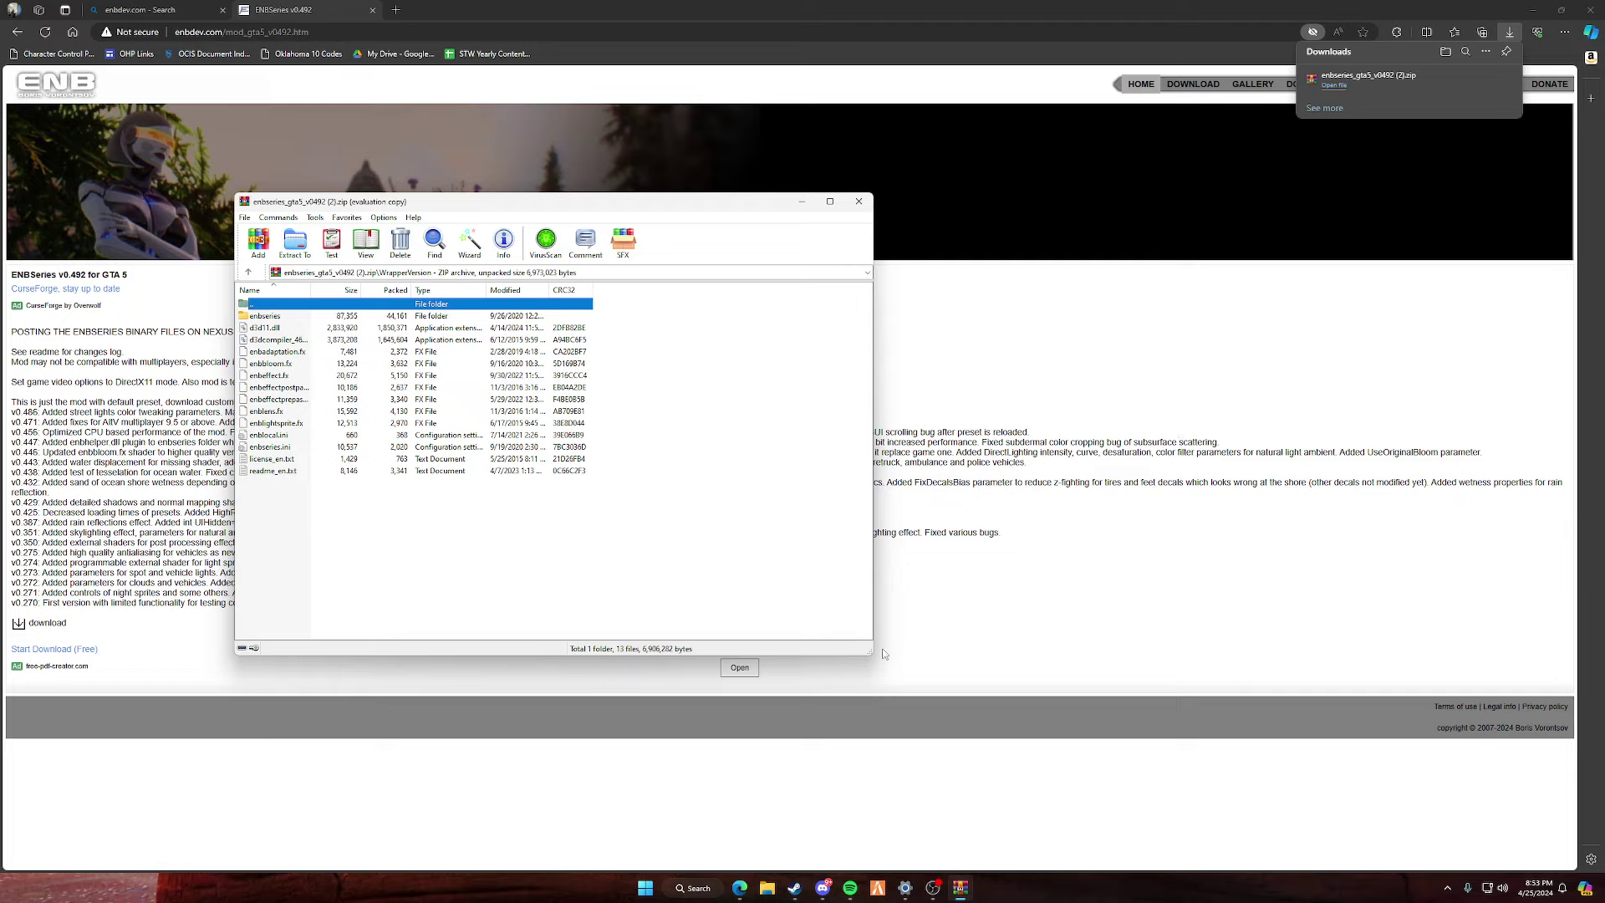
Open File Explorer at the Grand Theft Auto V folder, then browse FiveM and Desktop.
{"action": "left_click", "coordinate": [770, 886]}
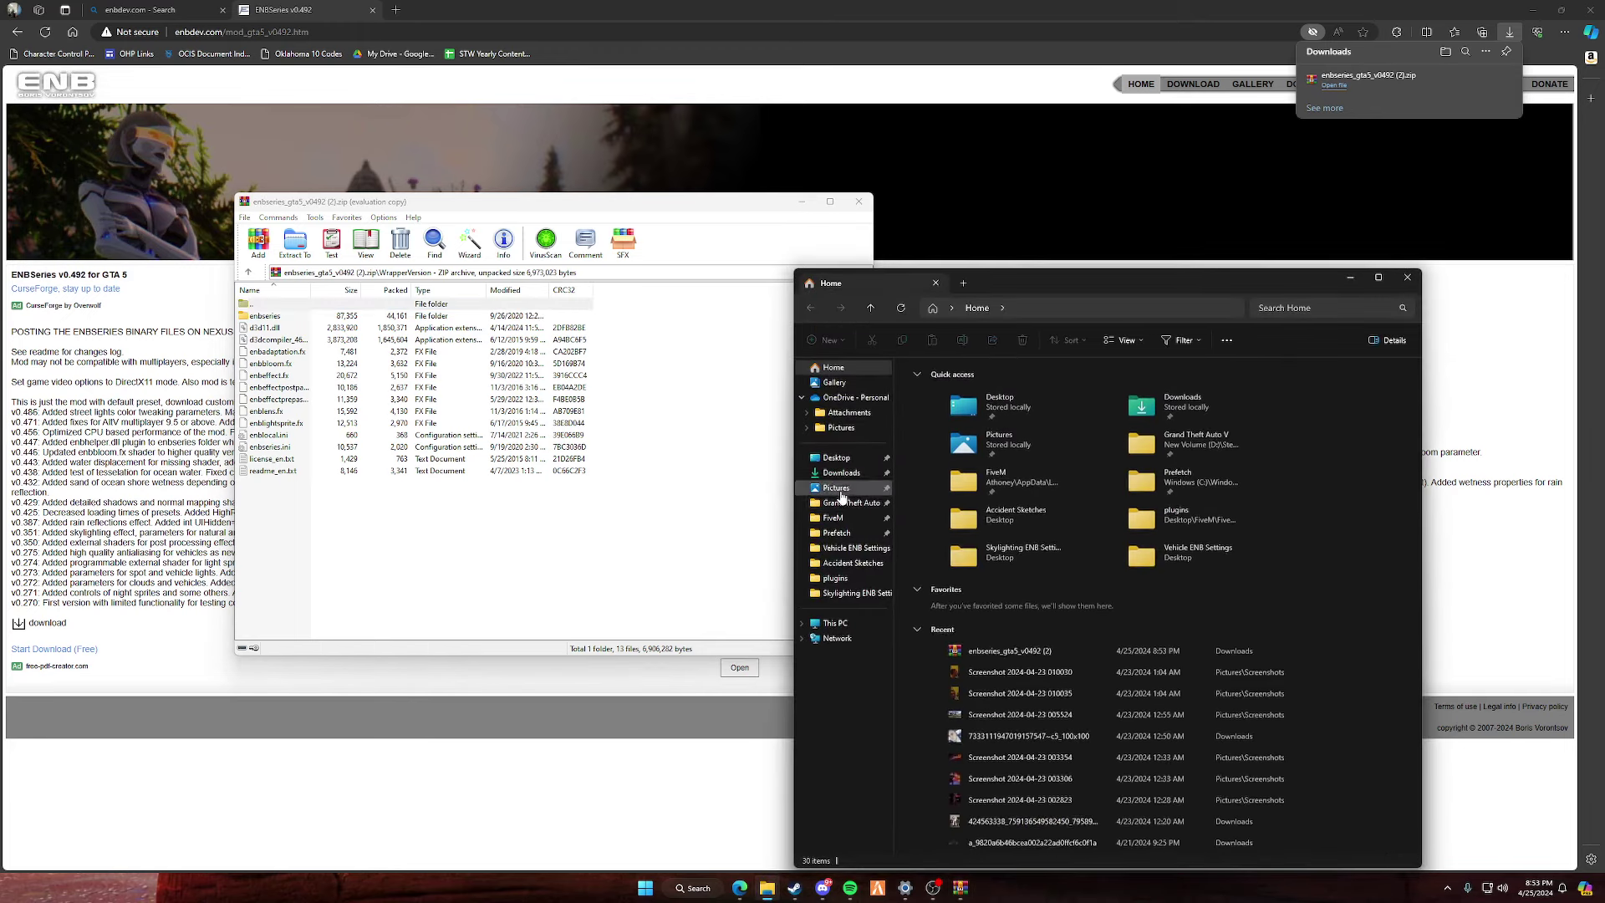
{"action": "left_click", "coordinate": [851, 503]}
{"action": "left_click_drag", "start_coordinate": [410, 588], "coordinate": [255, 333]}
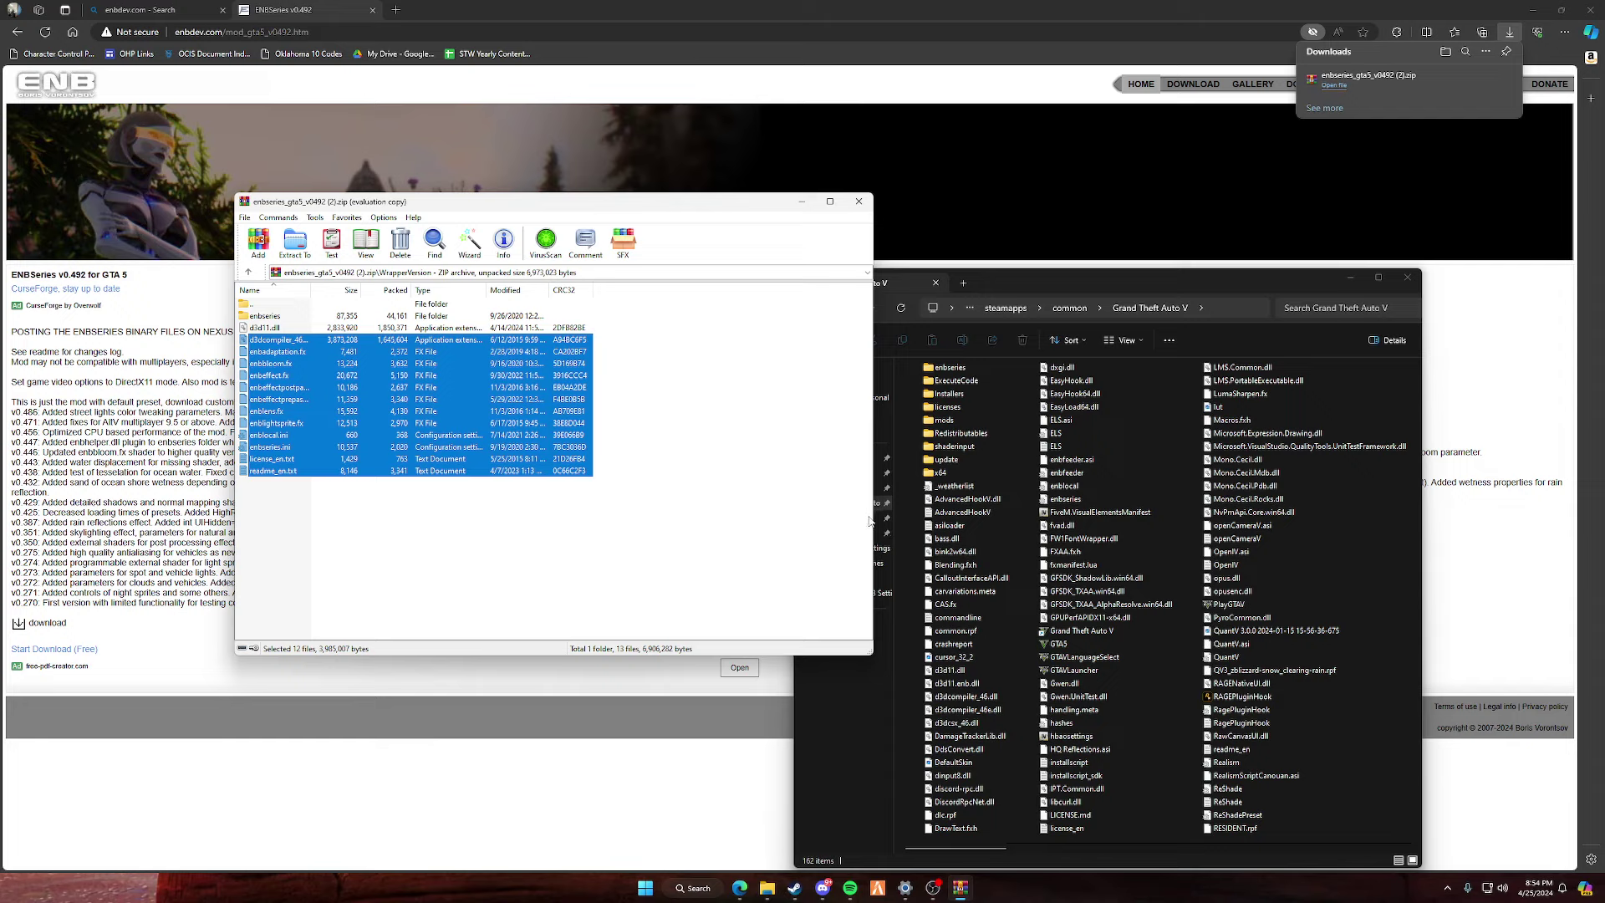
{"action": "left_click", "coordinate": [706, 520]}
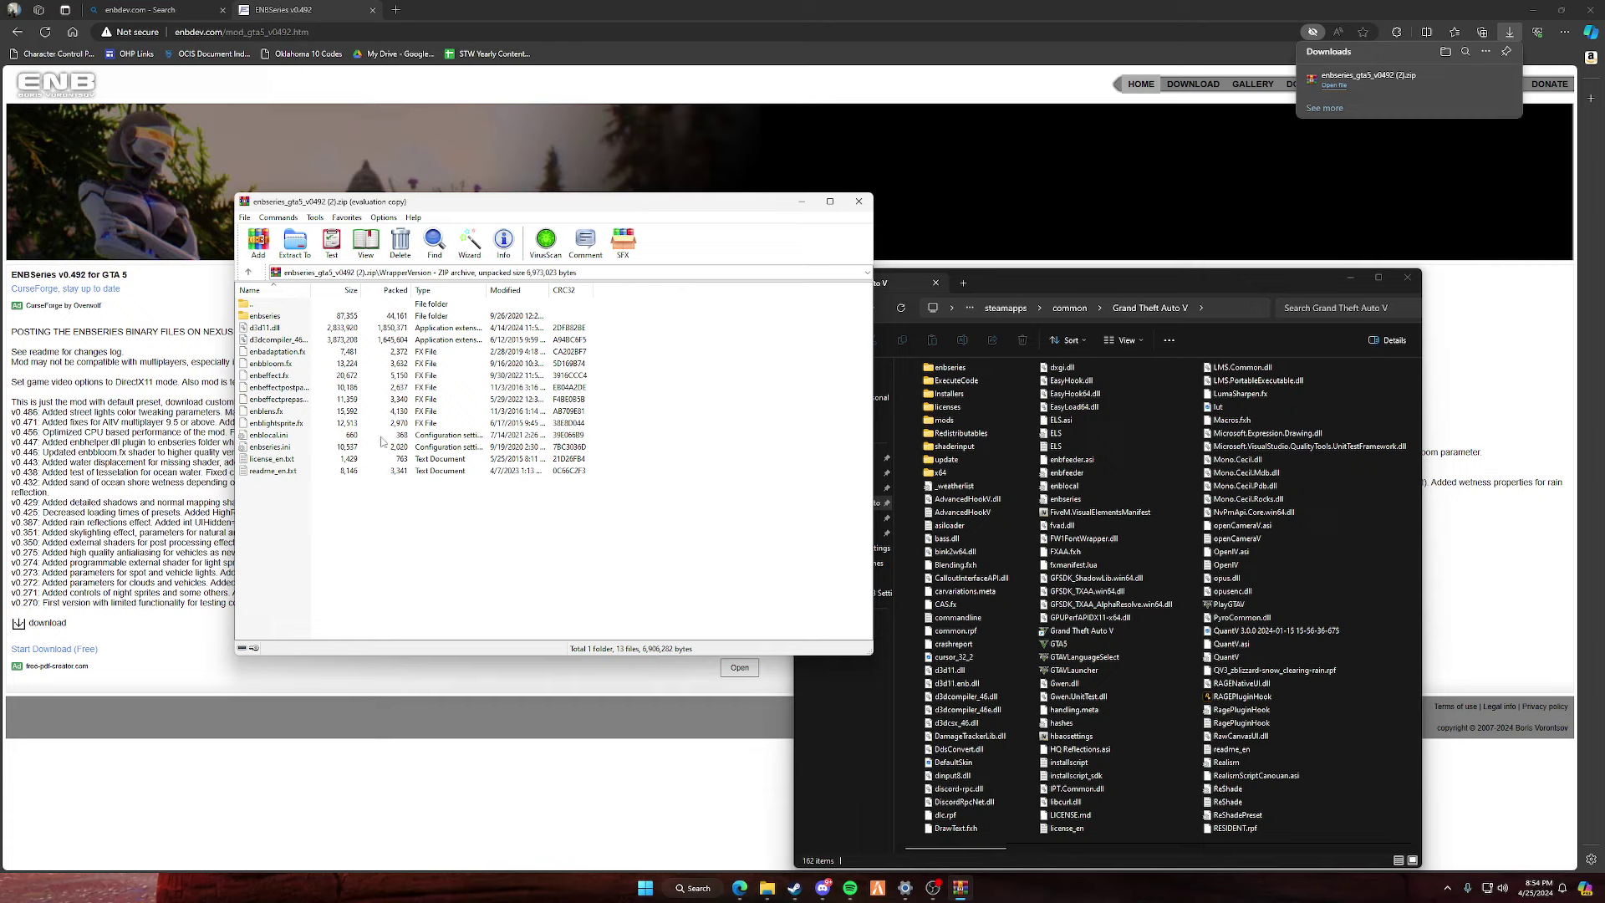
{"action": "left_click", "coordinate": [1189, 288]}
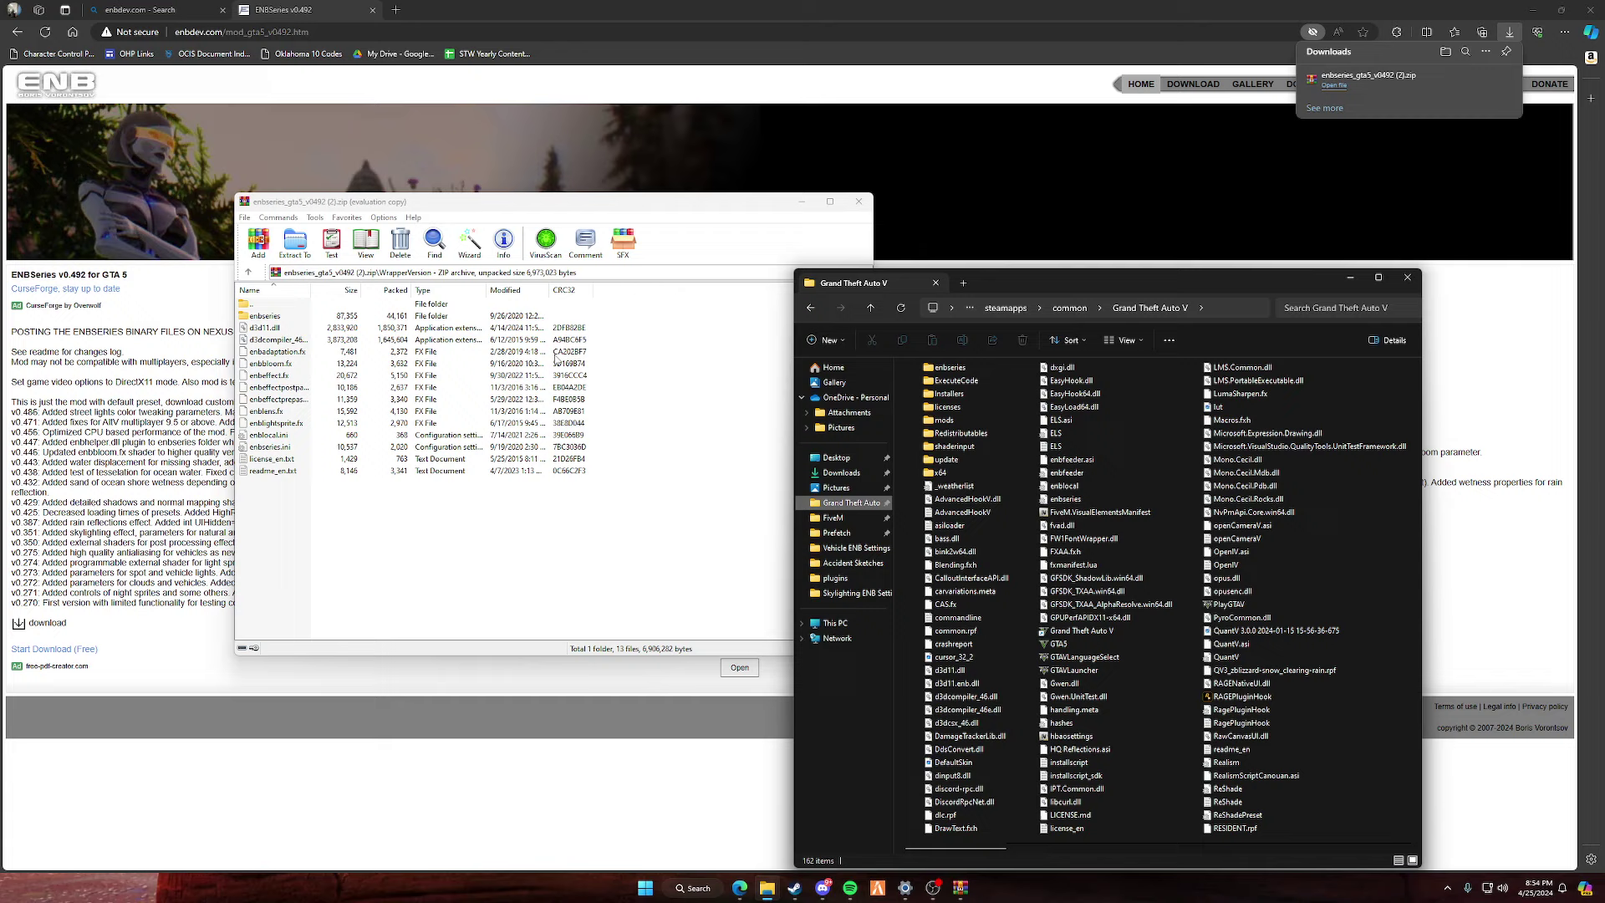
{"action": "left_click", "coordinate": [834, 517]}
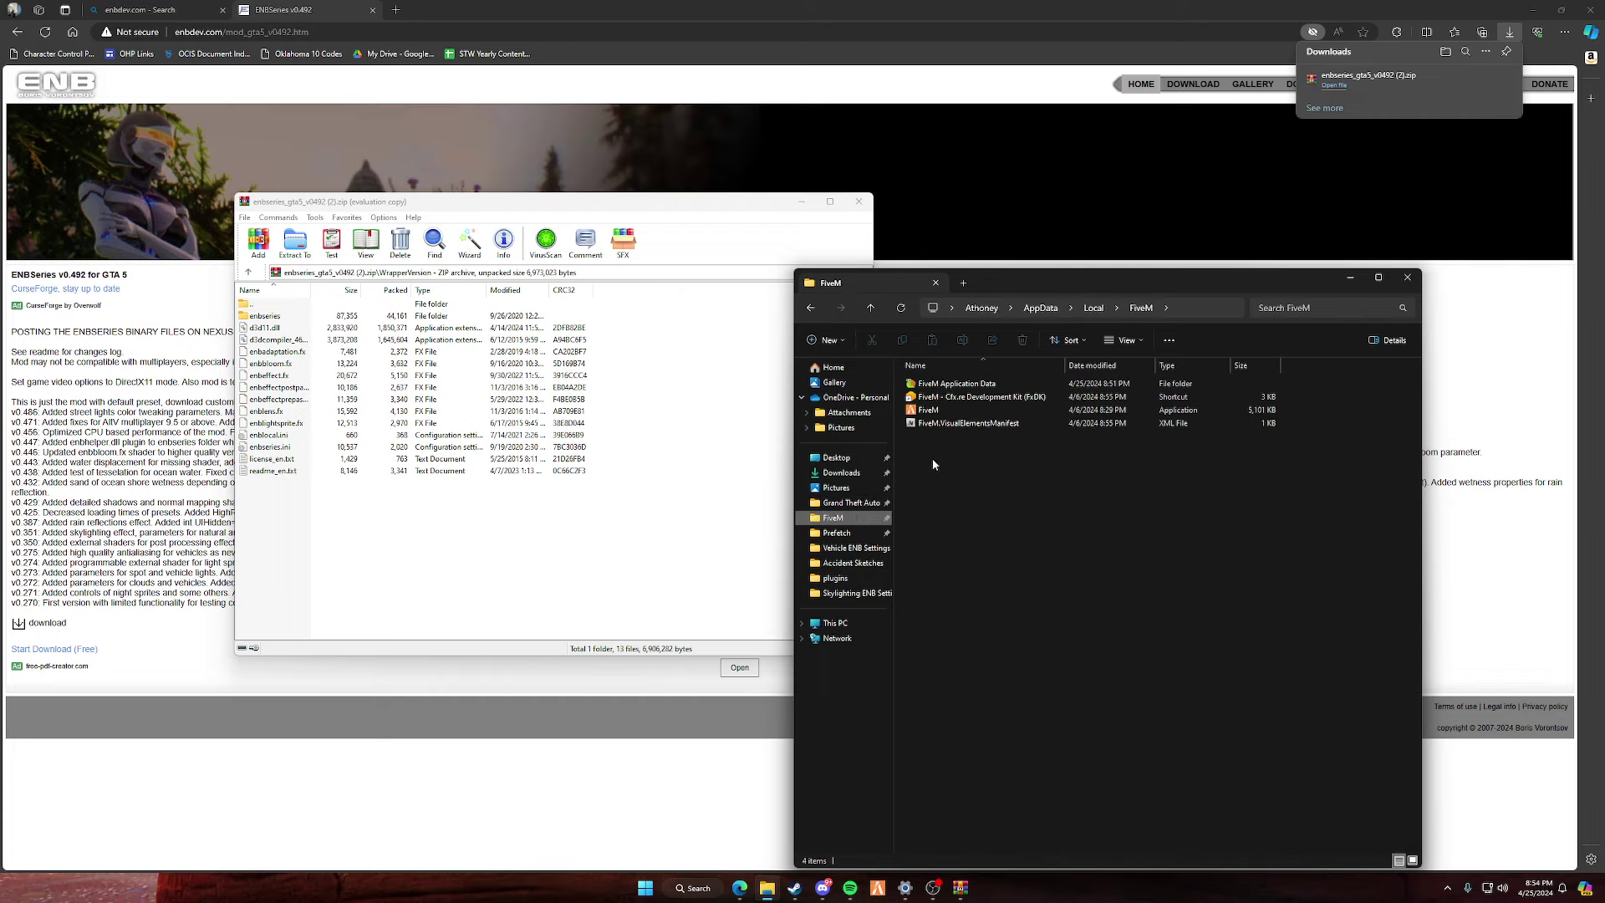
{"action": "left_click", "coordinate": [845, 459]}
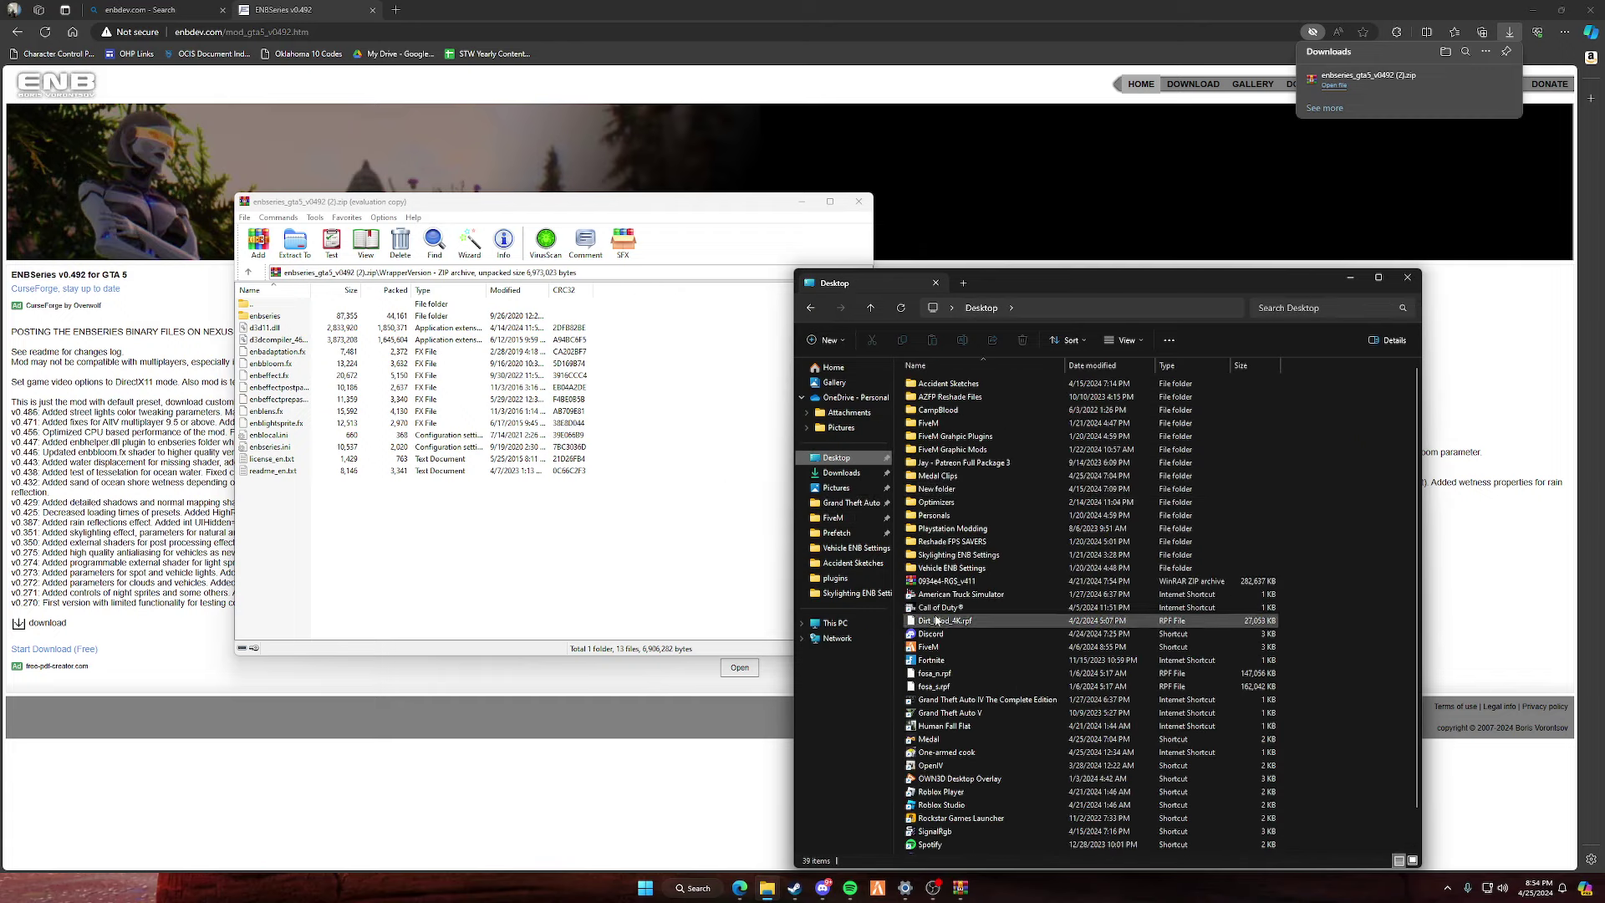
Search 'fivem' in Start and open the FiveM shortcut's file location.
{"action": "left_click", "coordinate": [693, 887]}
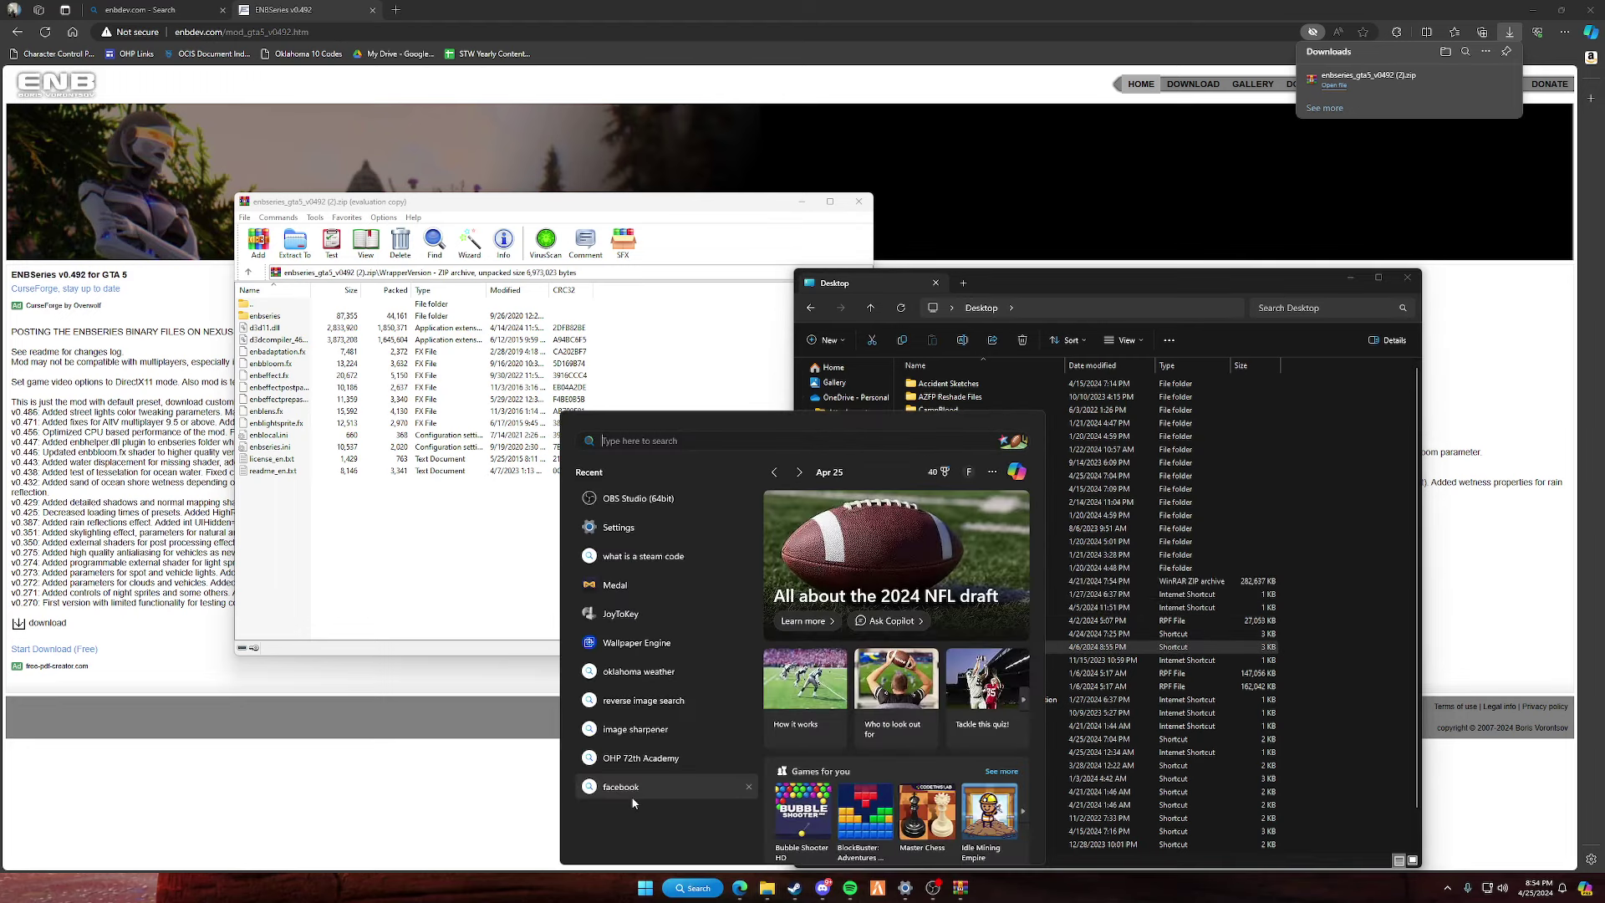
{"action": "type", "text": "fivem"}
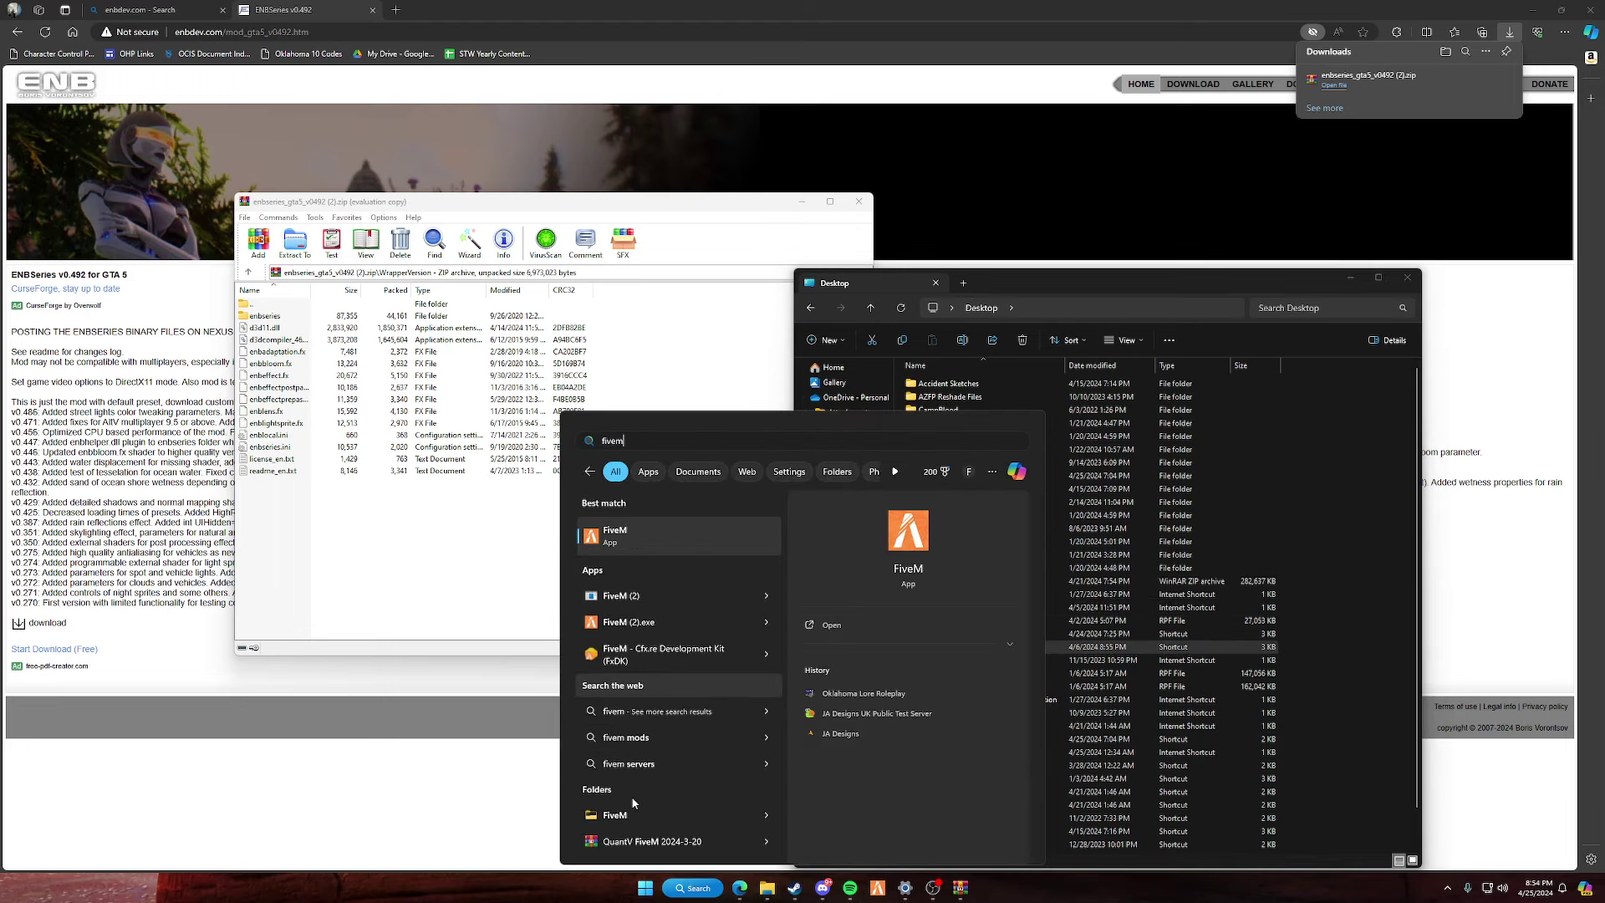
{"action": "right_click", "coordinate": [697, 532]}
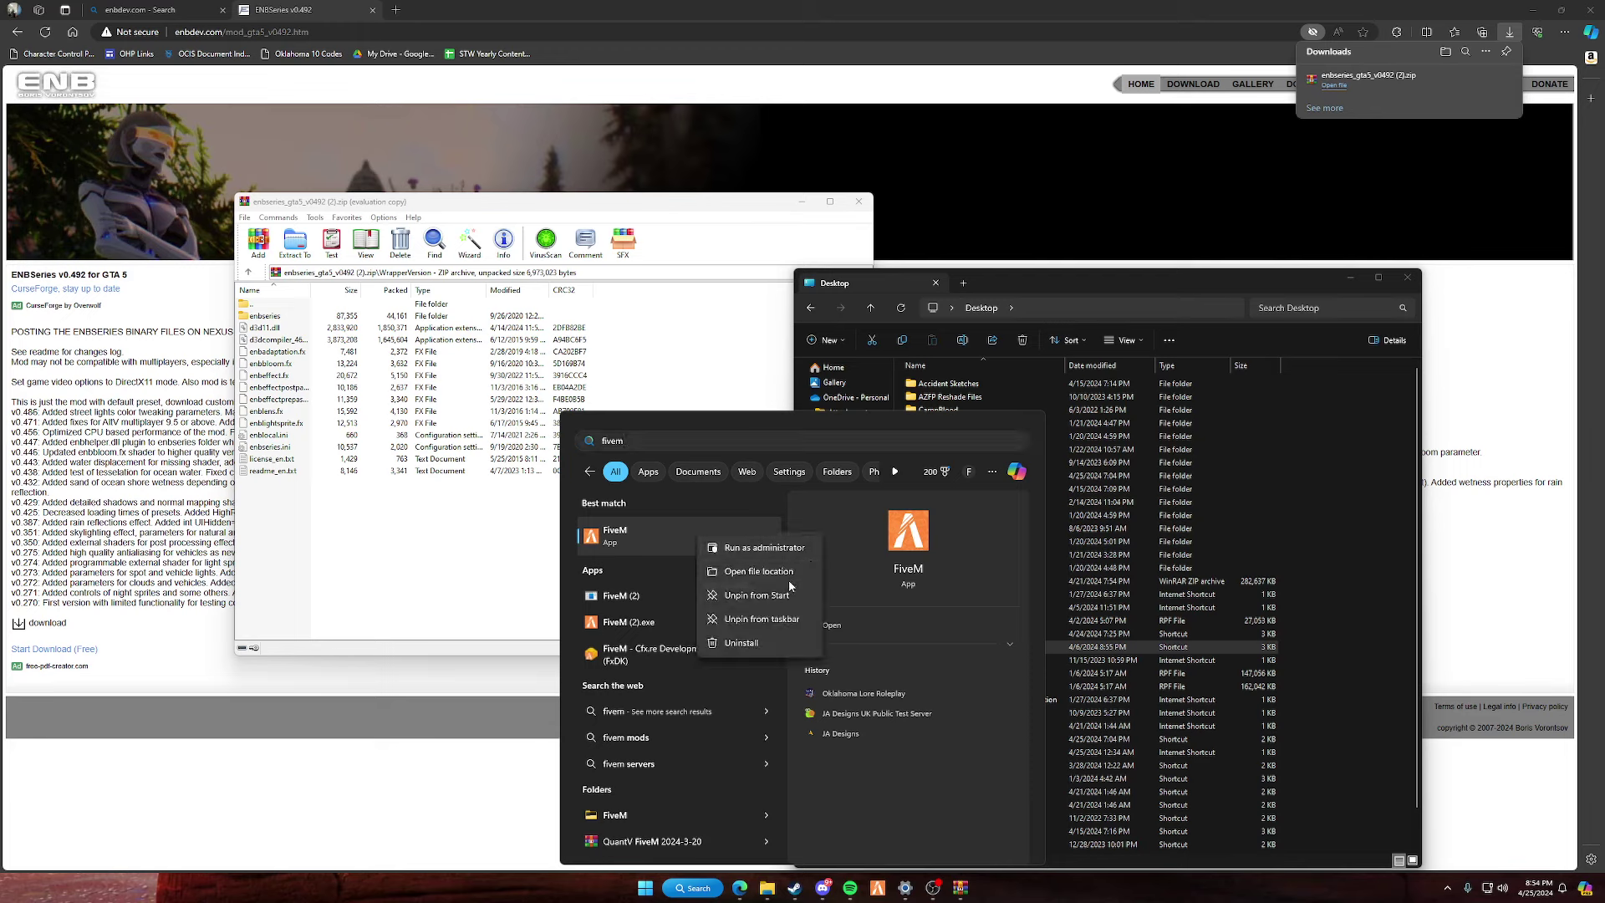
{"action": "left_click", "coordinate": [782, 575]}
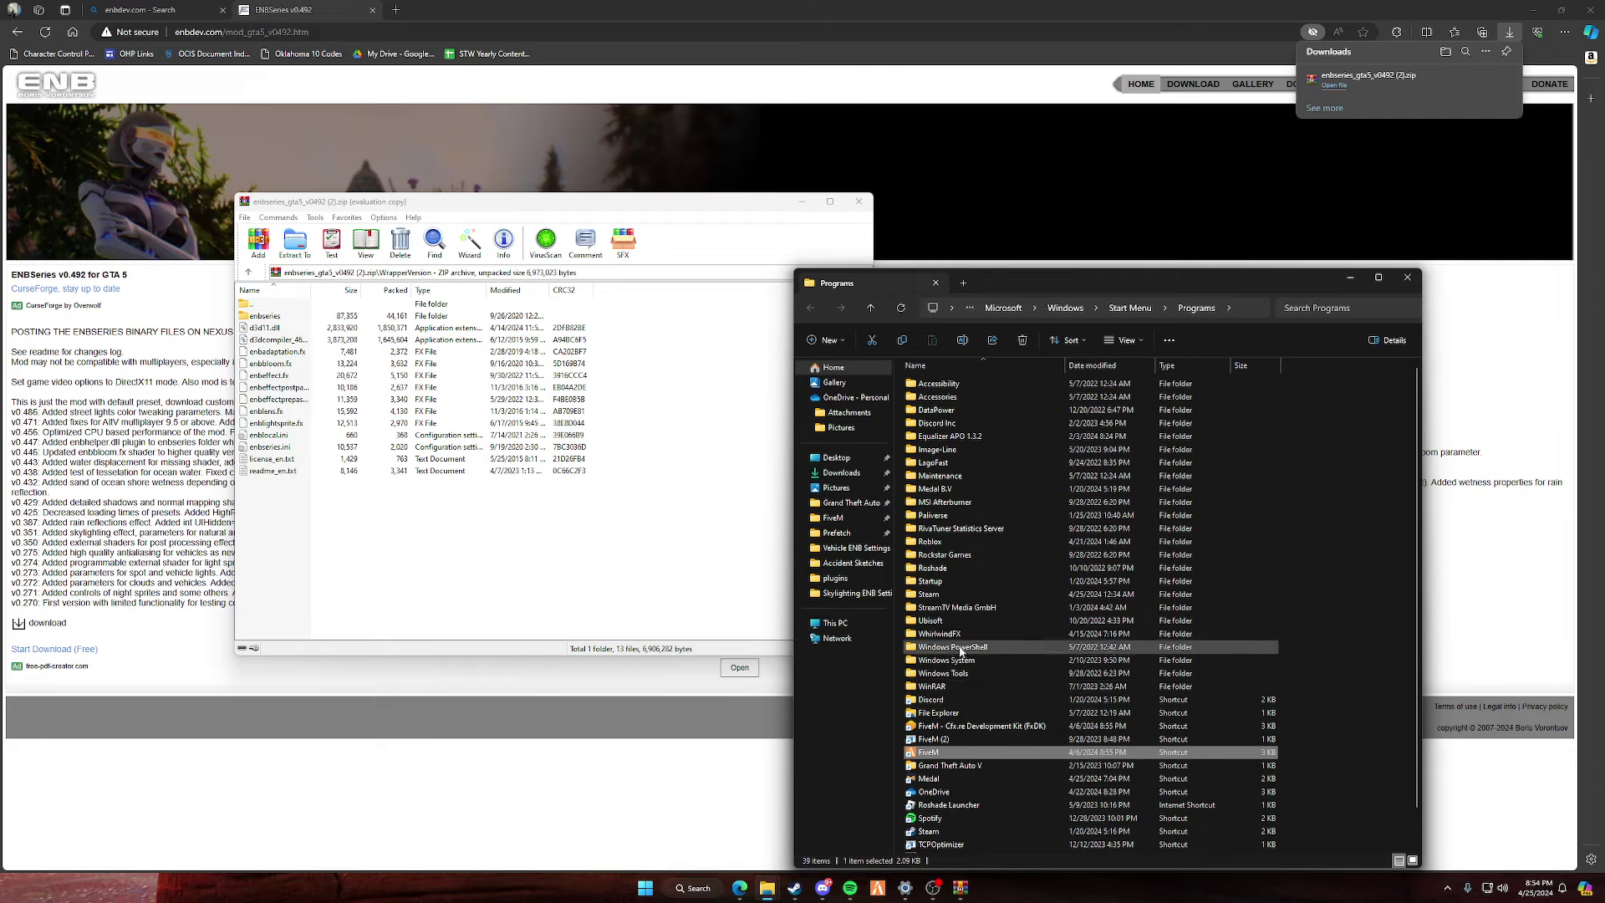
Open FiveM Application Data\plugins and select enbseries and d3d11.dll in the archive.
{"action": "left_click", "coordinate": [833, 518]}
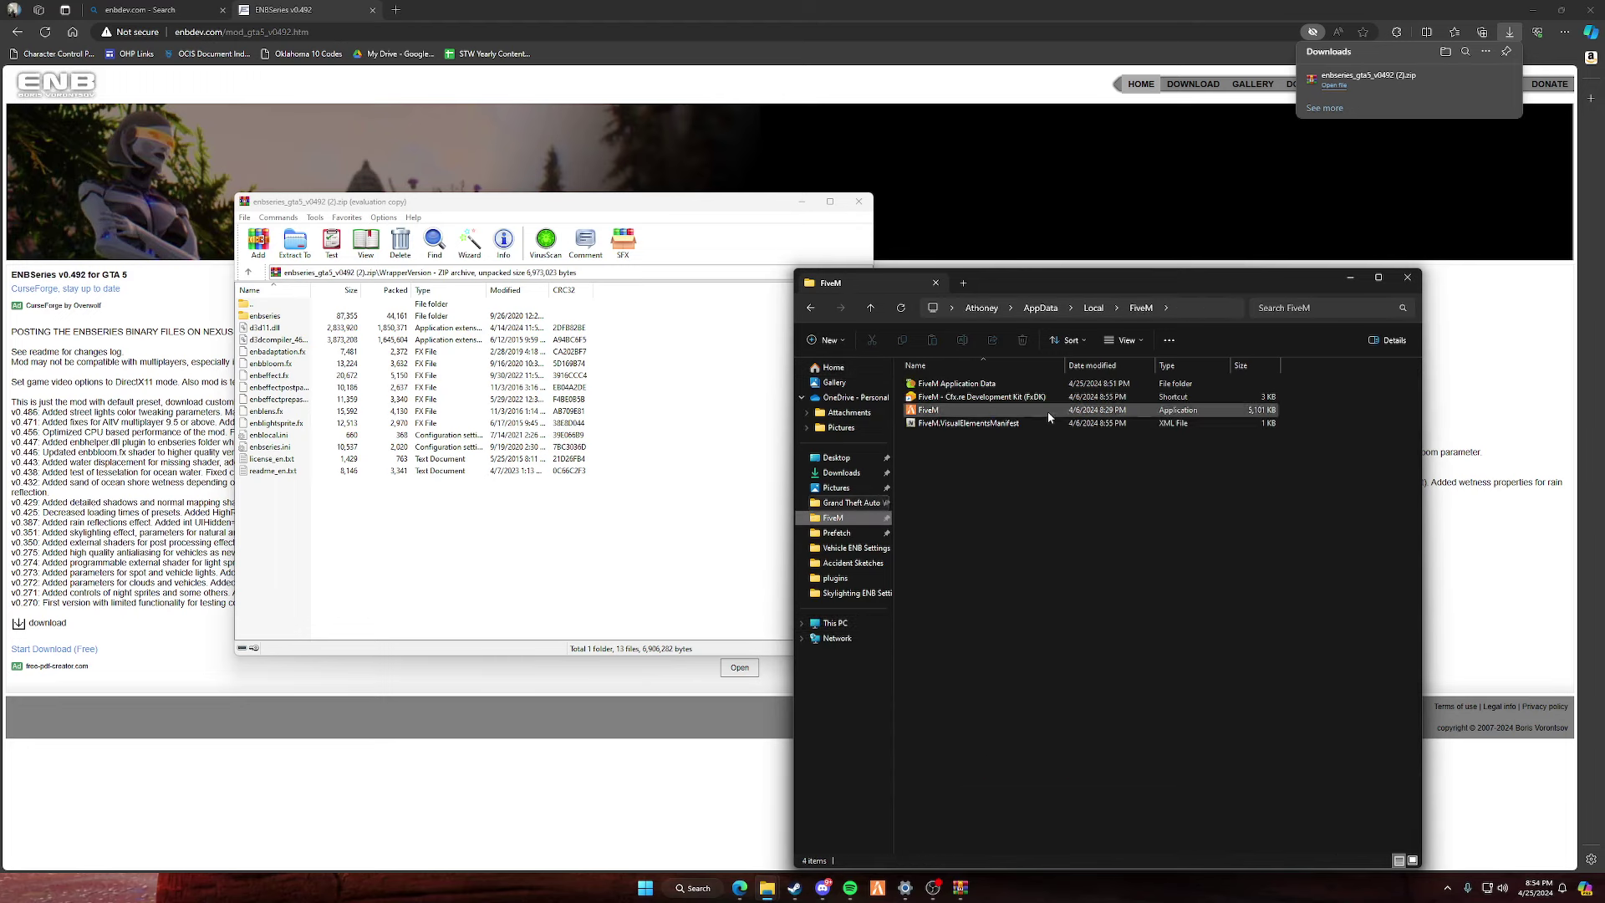
{"action": "double_click", "coordinate": [967, 385]}
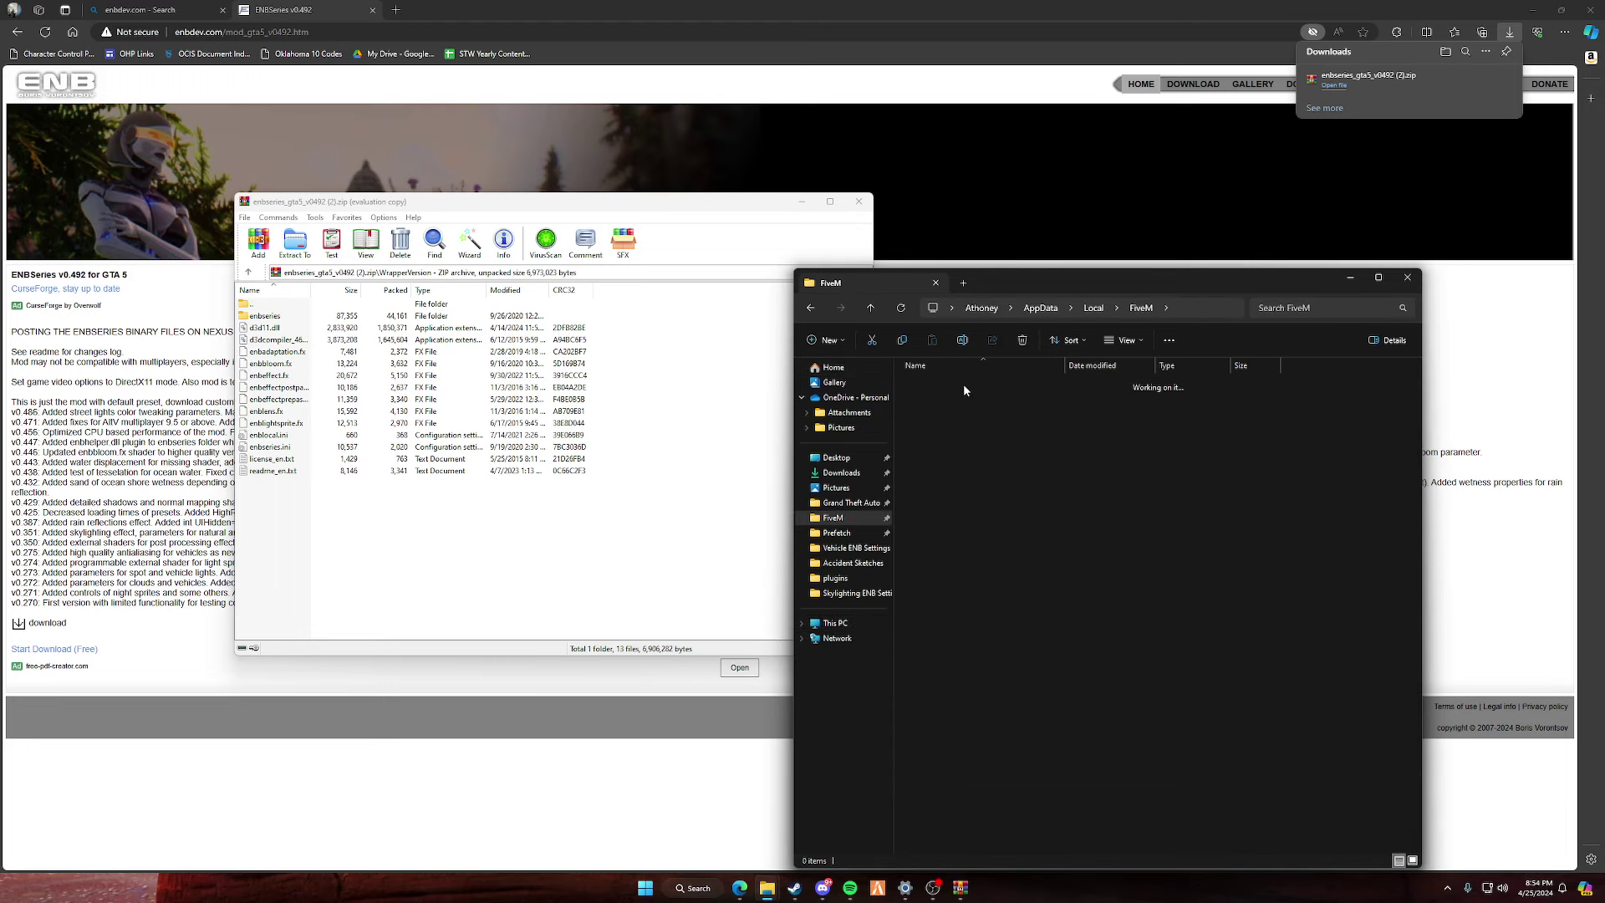
{"action": "double_click", "coordinate": [950, 461]}
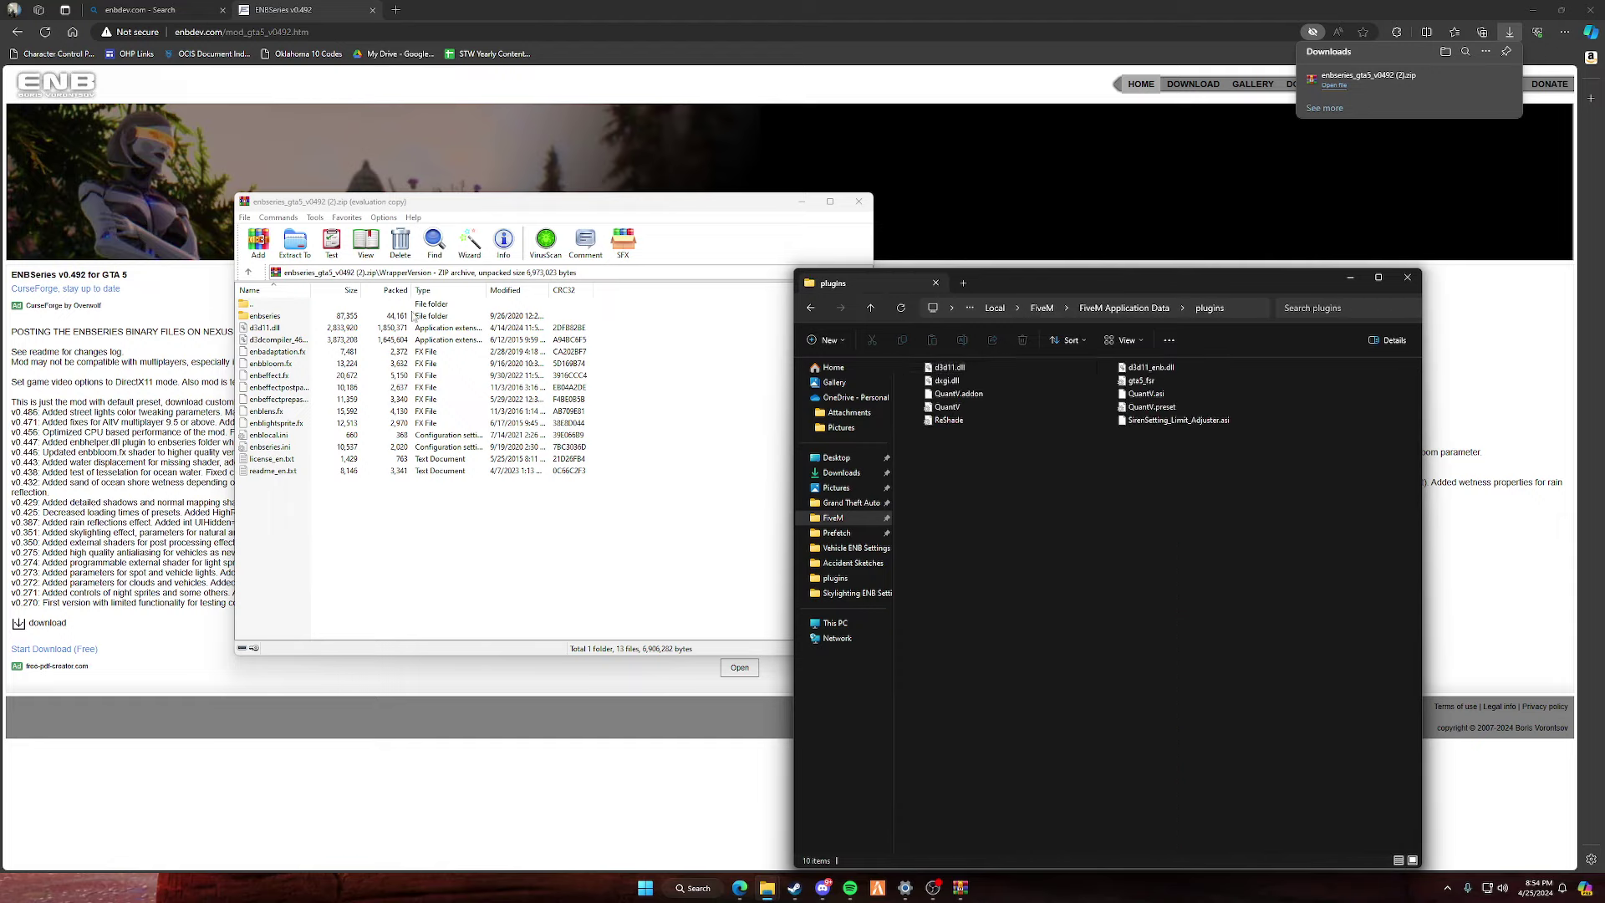
{"action": "left_click_drag", "start_coordinate": [612, 329], "coordinate": [599, 318]}
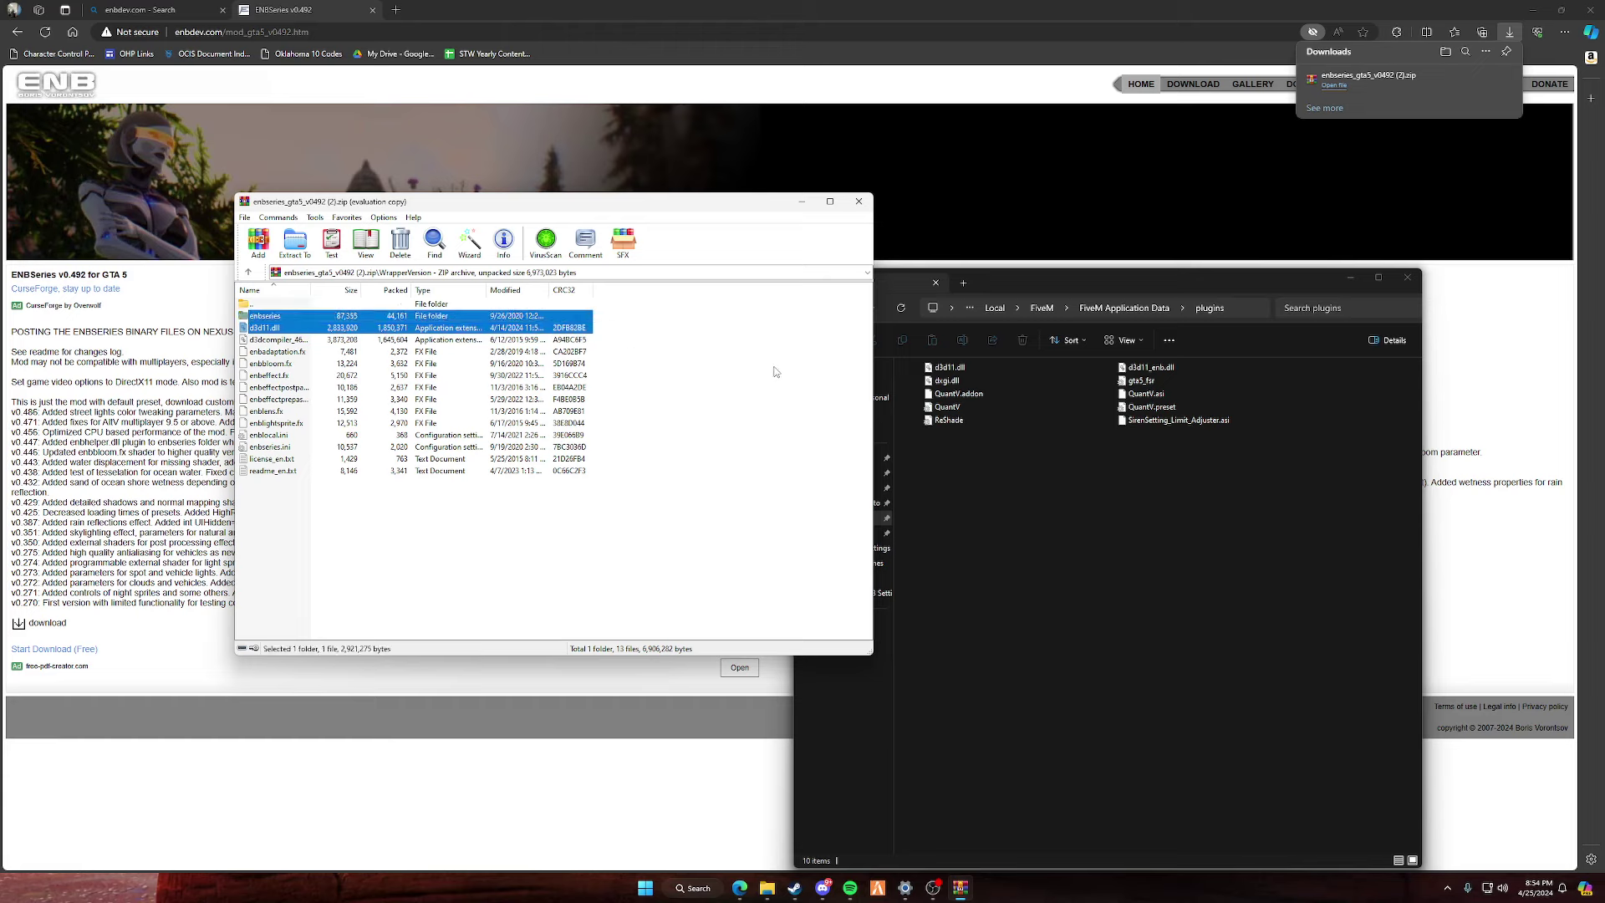
{"action": "left_click", "coordinate": [1196, 531]}
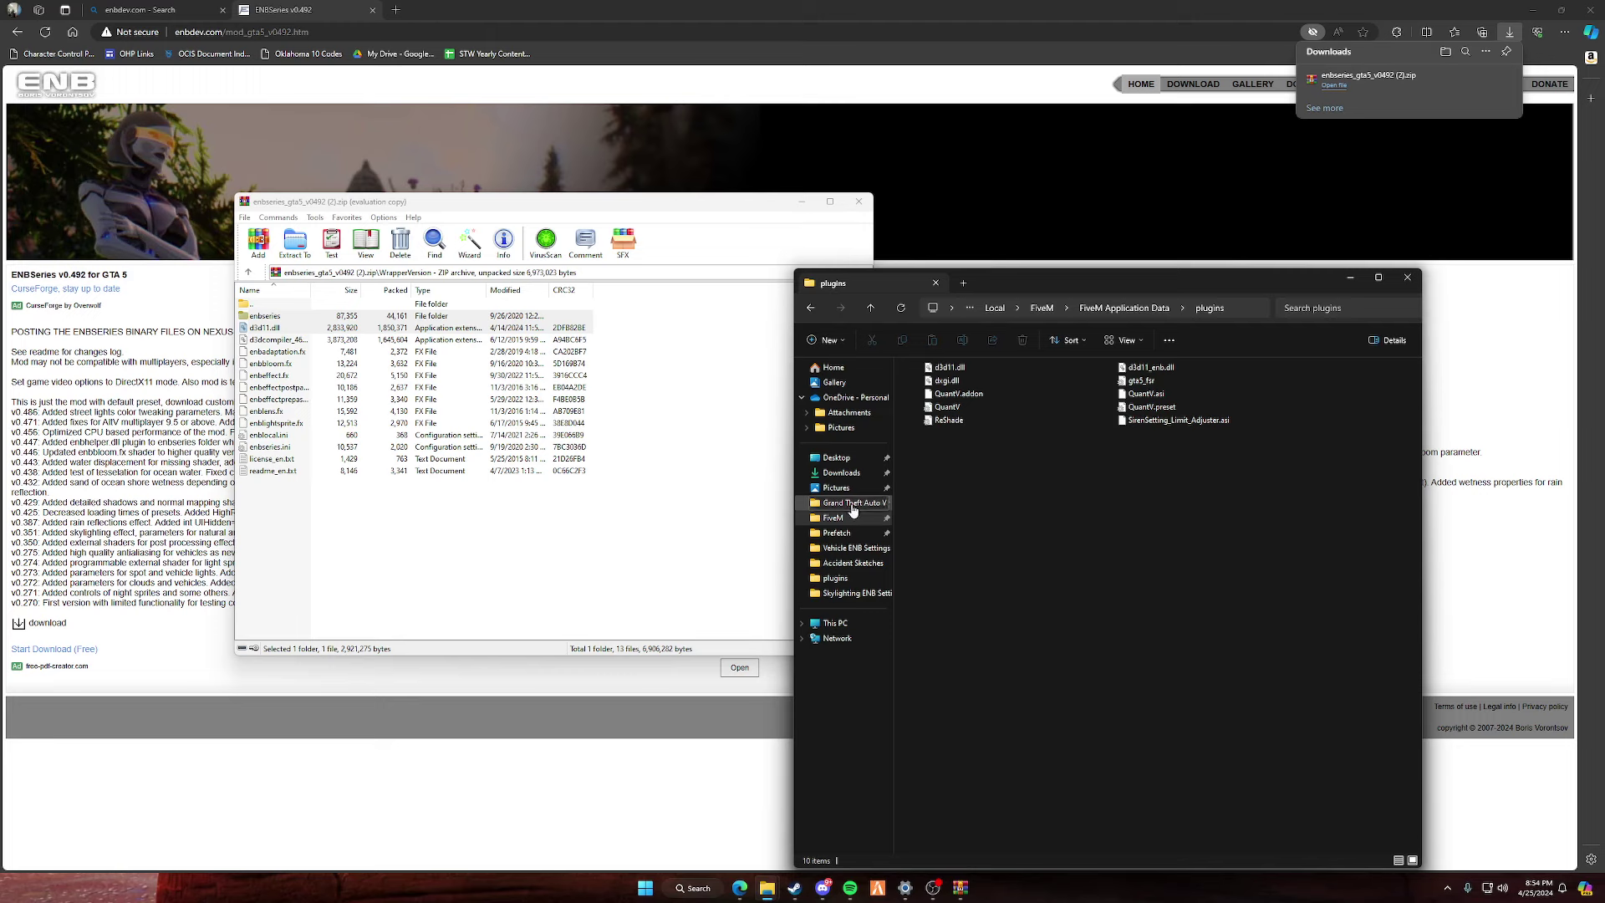
Copy the ENBSeries wrapper files into the Grand Theft Auto V folder, then dismiss FiveM's login prompt.
{"action": "left_click", "coordinate": [853, 506]}
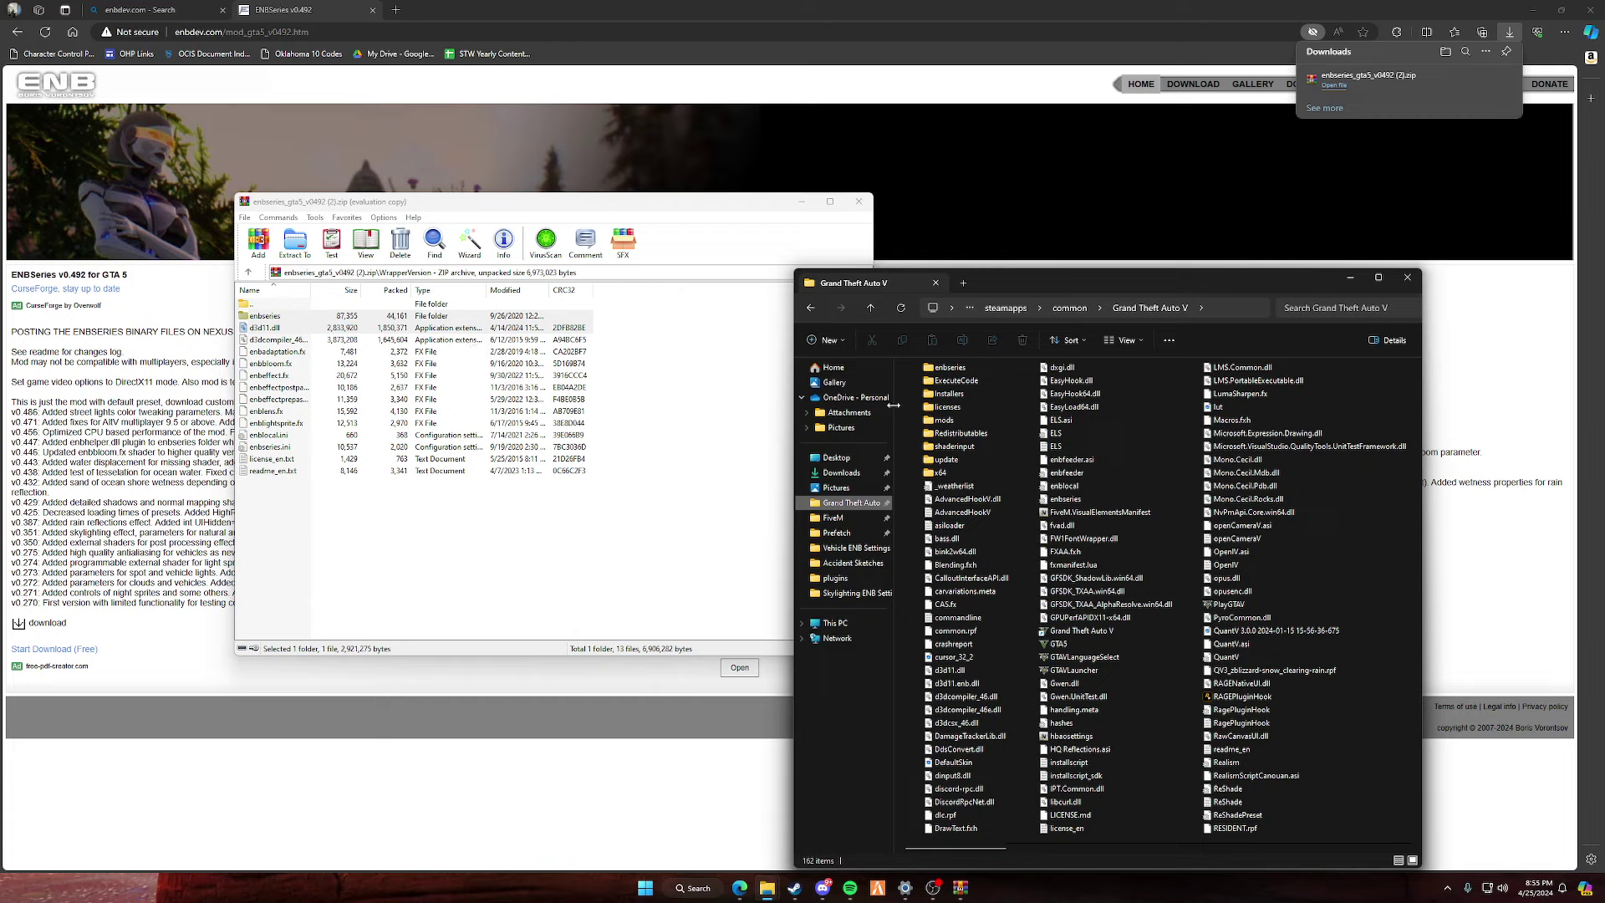
{"action": "left_click_drag", "start_coordinate": [529, 596], "coordinate": [723, 386]}
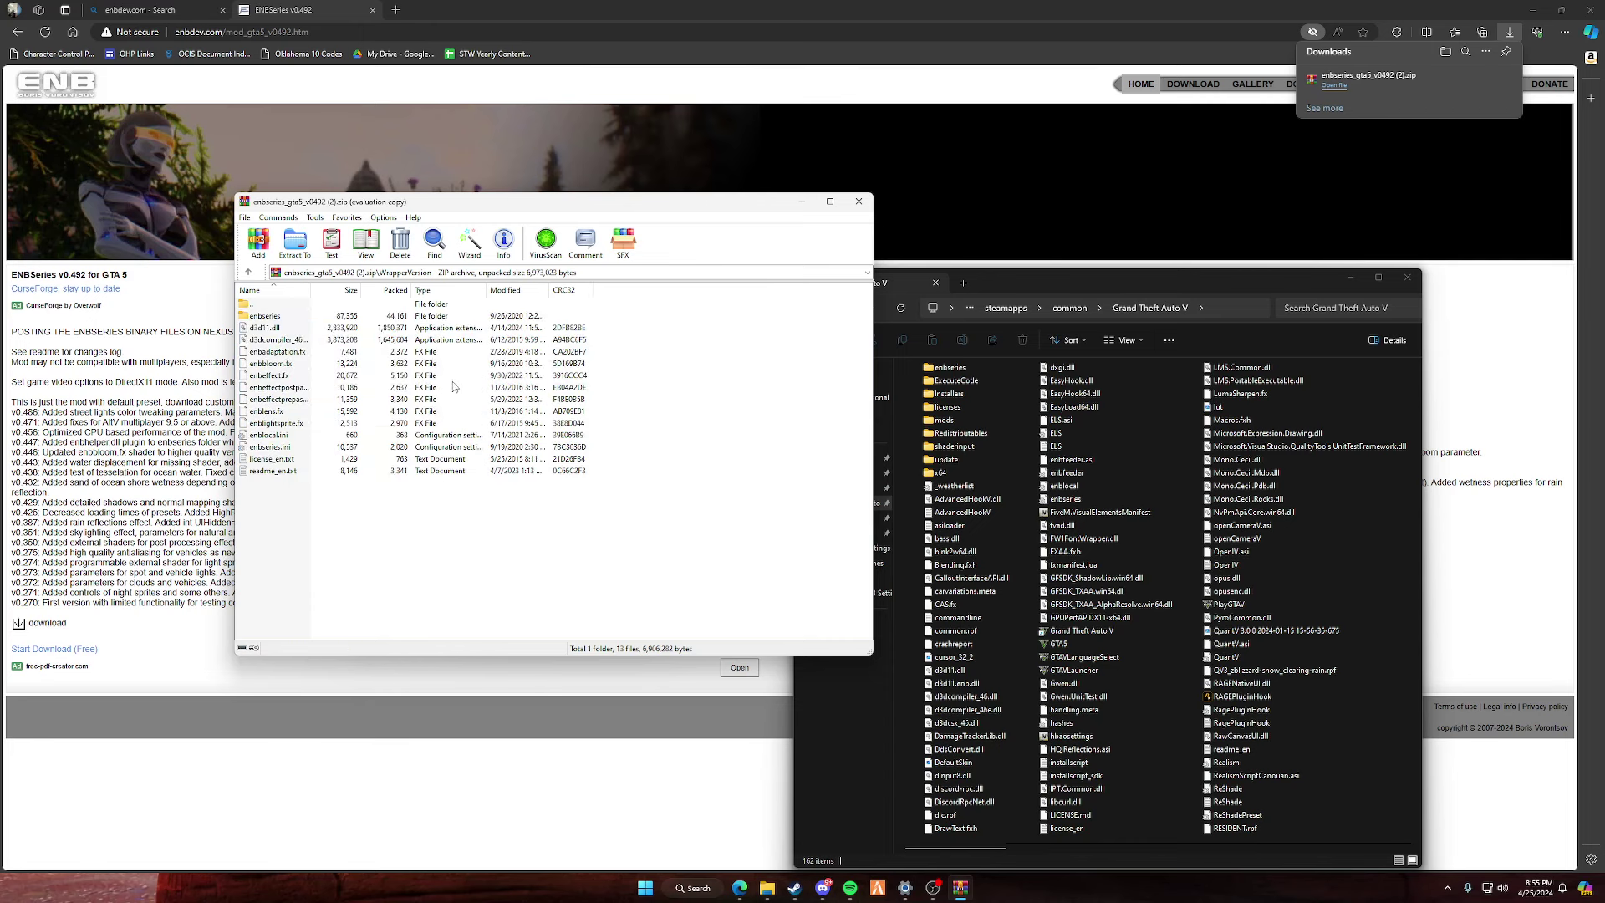
{"action": "left_click_drag", "start_coordinate": [424, 547], "coordinate": [281, 307]}
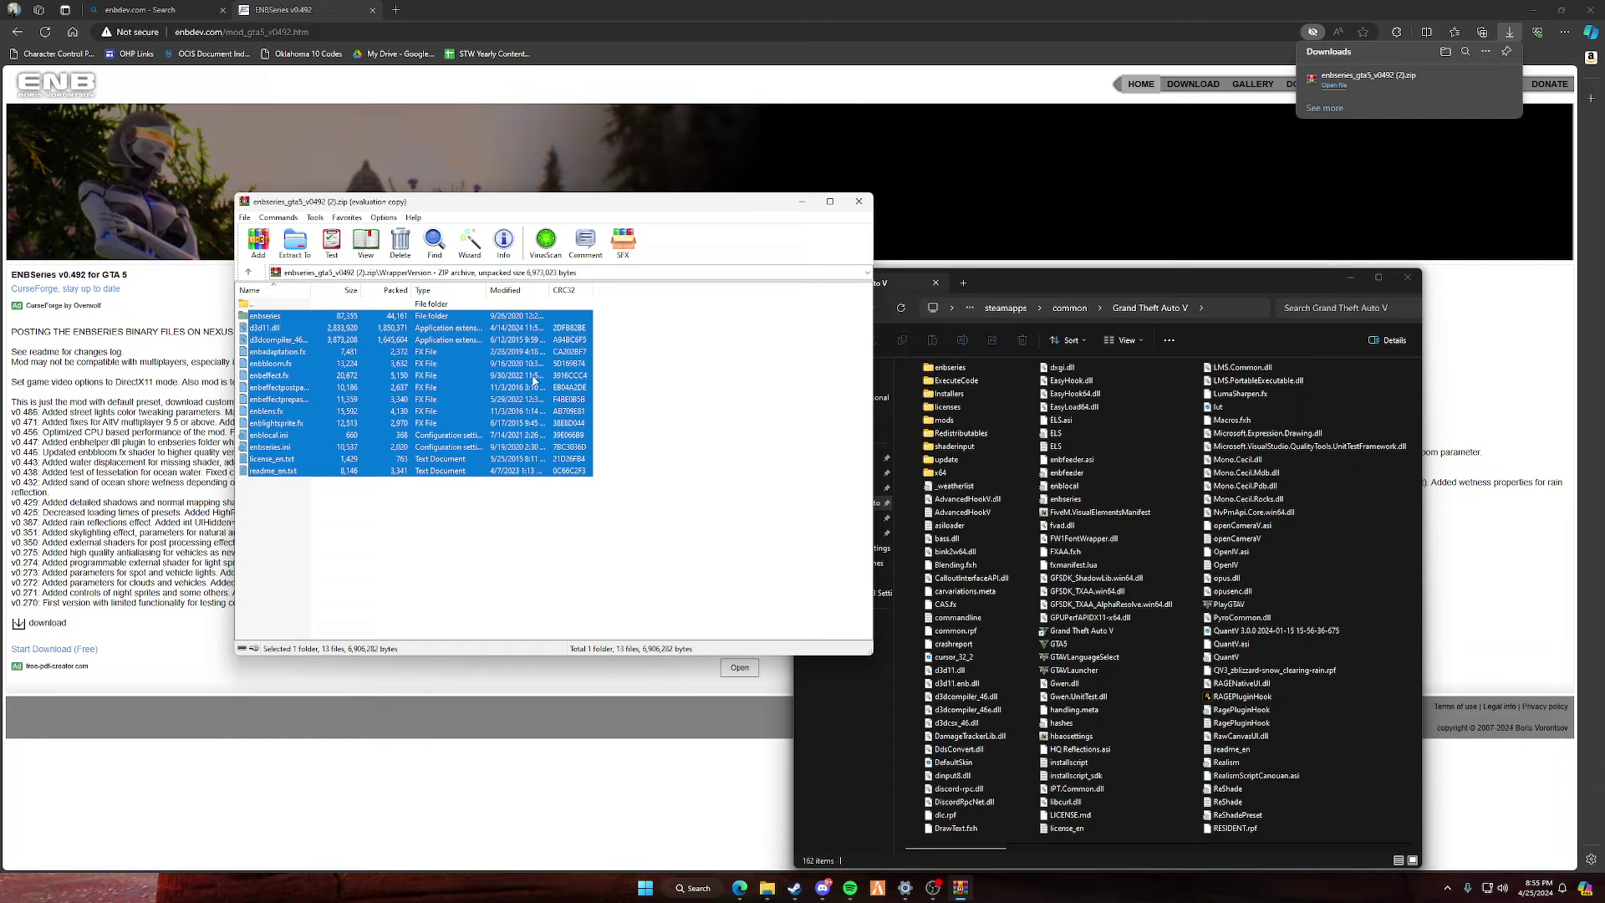
{"action": "key", "text": "BackSpace"}
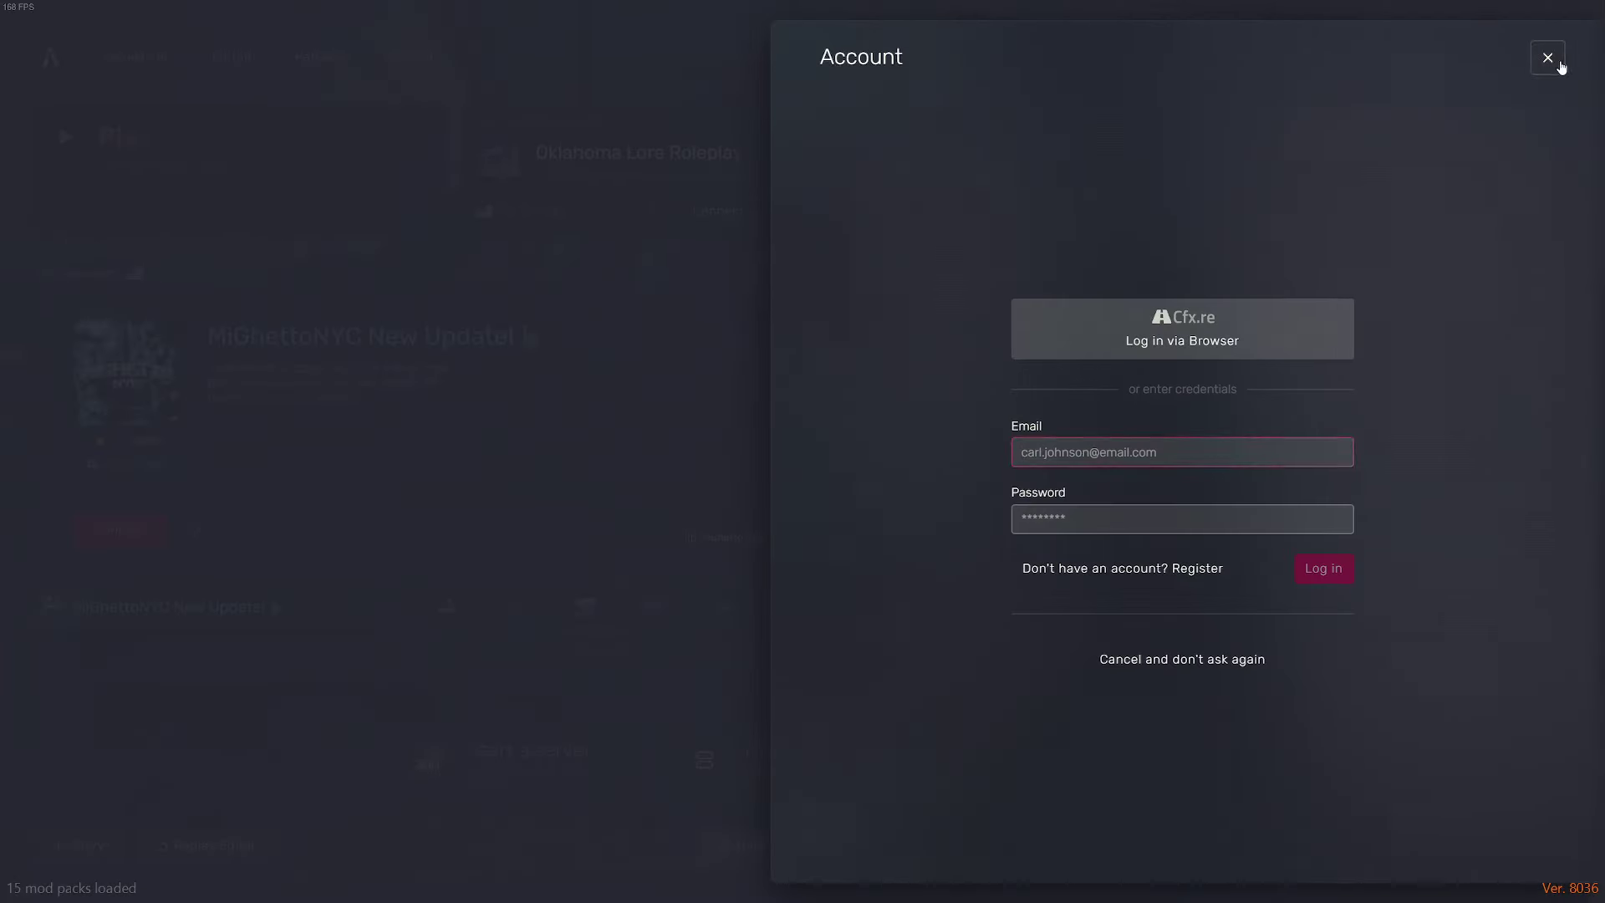
{"action": "left_click", "coordinate": [1547, 57]}
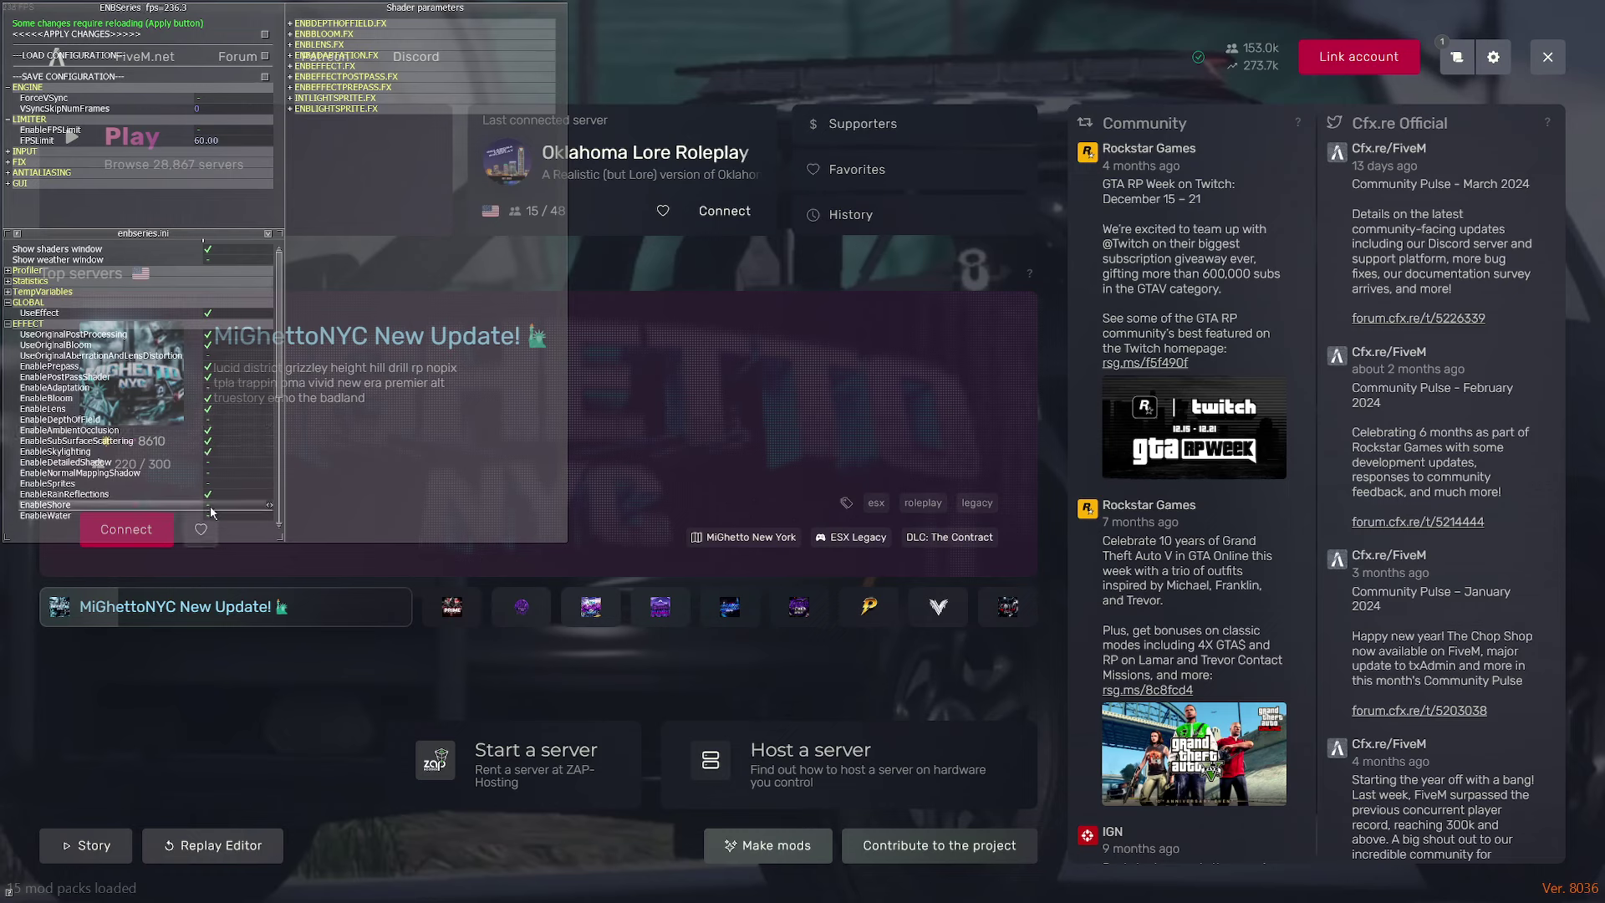
Browse the ENBEFFECT.FX, ENBDEPTHOFFIELD.FX, ENBBLOOM.FX and ENBLENS.FX parameter groups.
{"action": "scroll", "coordinate": [208, 502], "scroll_direction": "down", "scroll_amount": 5}
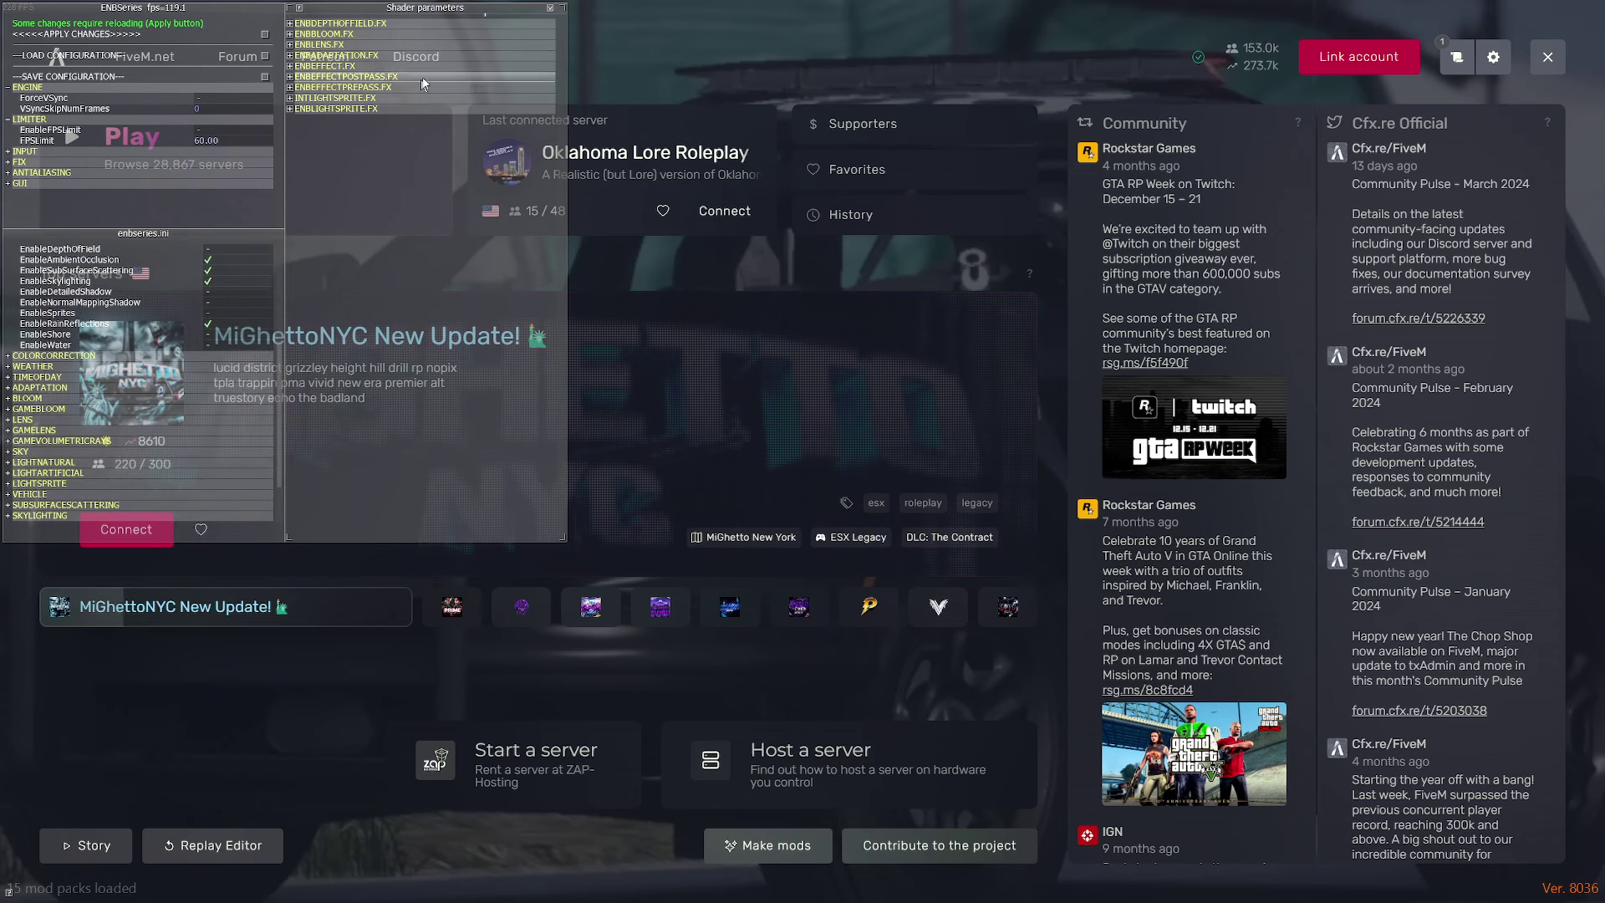
{"action": "left_click", "coordinate": [539, 70]}
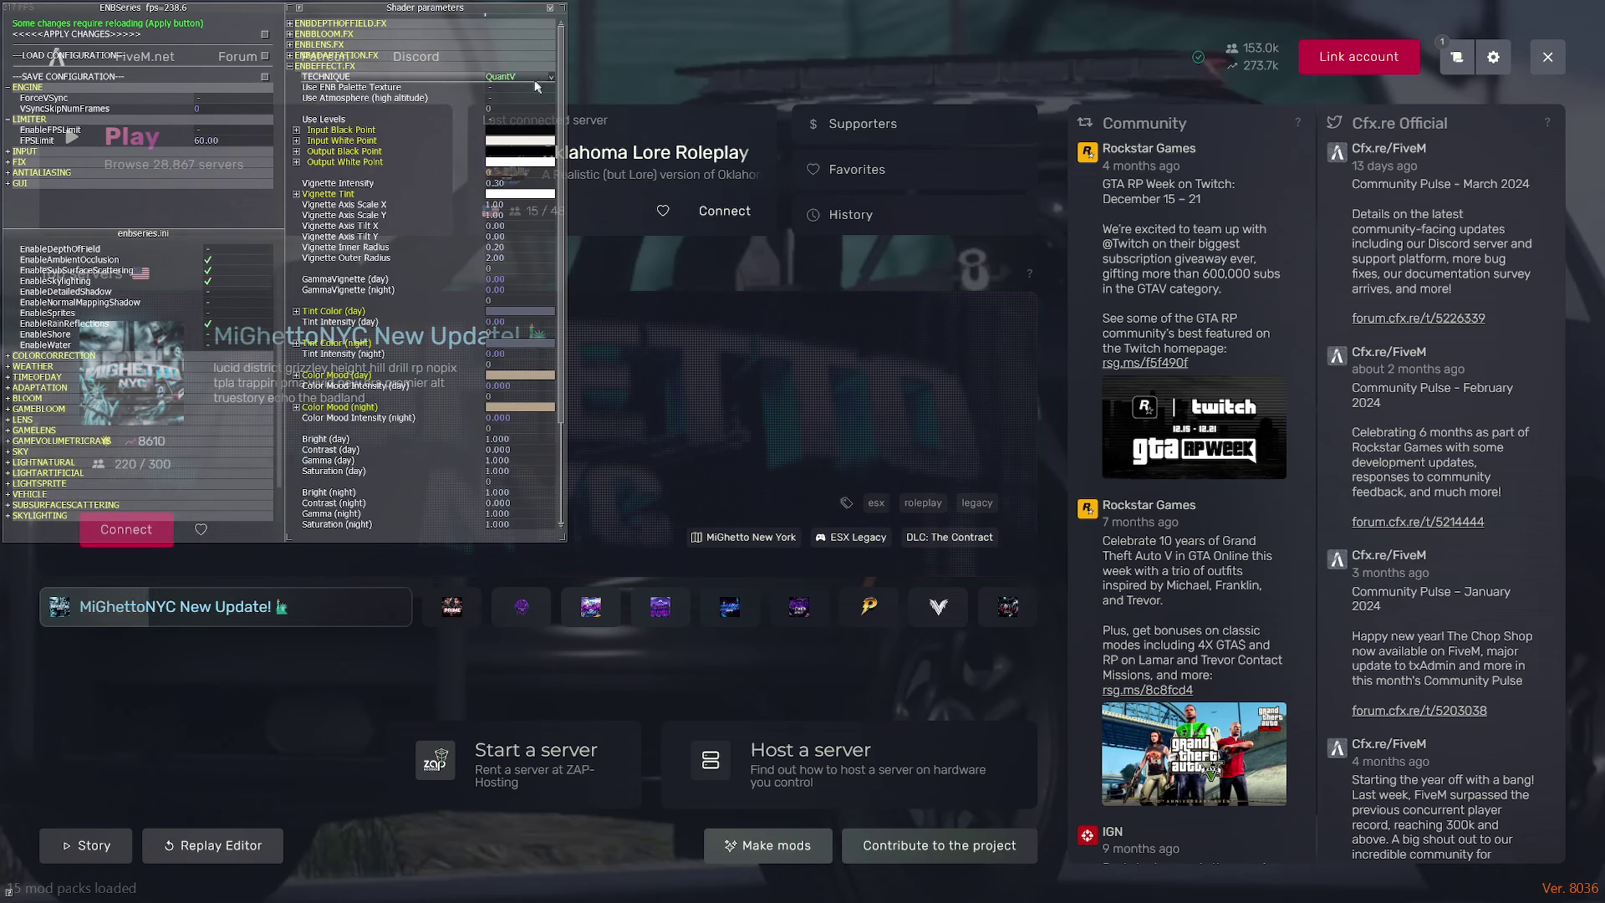
{"action": "left_click", "coordinate": [532, 79]}
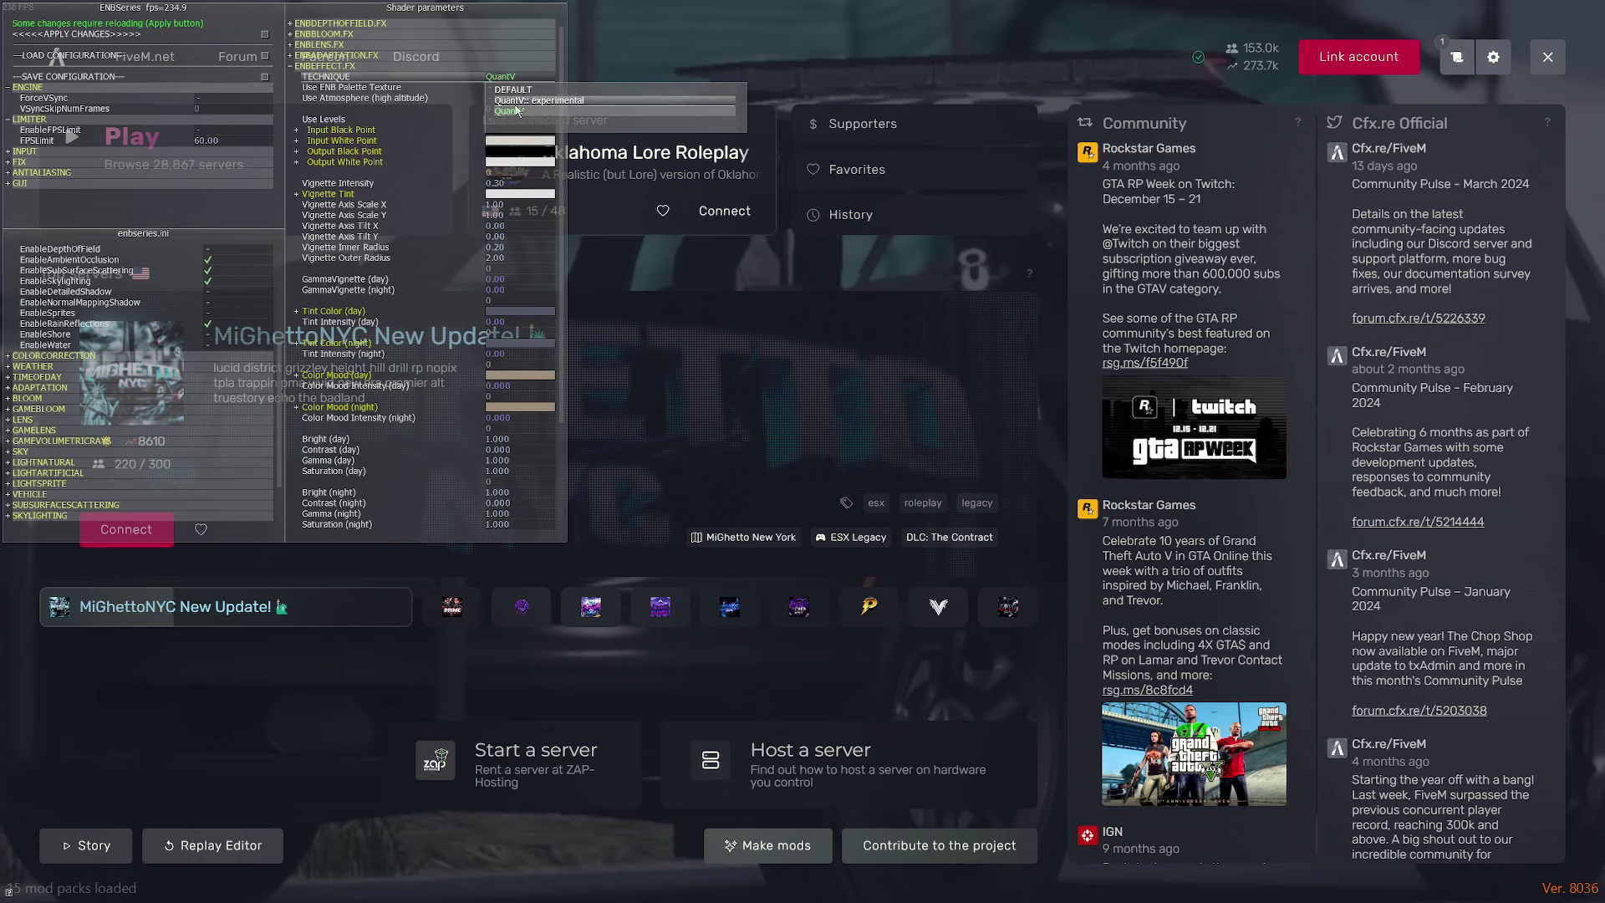
{"action": "left_click", "coordinate": [522, 110]}
{"action": "left_click", "coordinate": [531, 67]}
{"action": "left_click", "coordinate": [532, 27]}
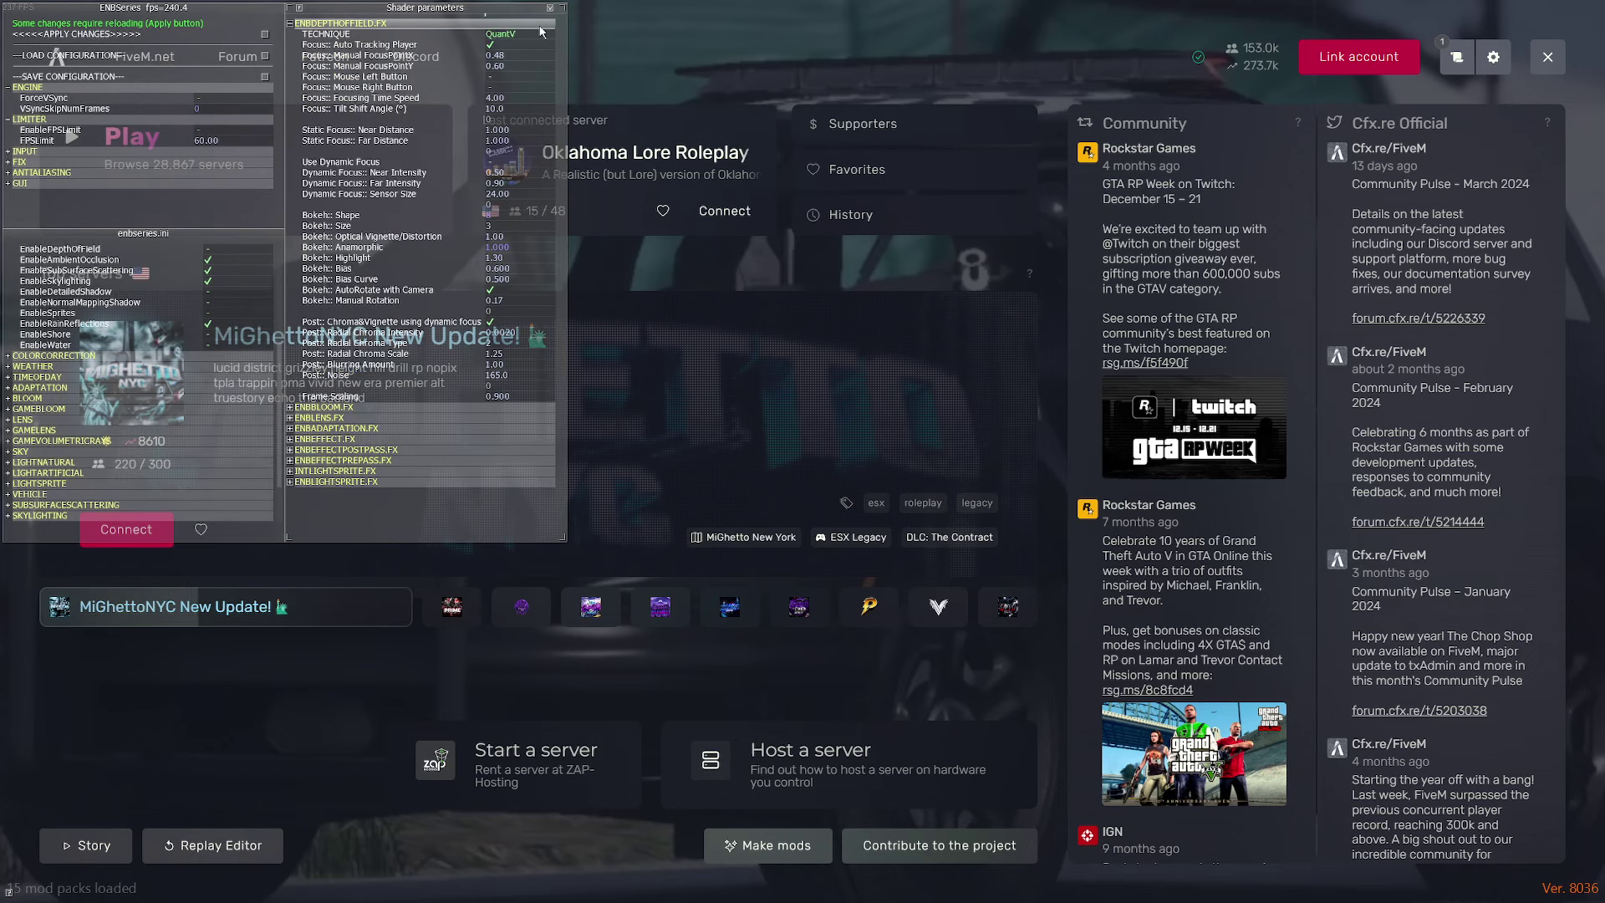
{"action": "left_click", "coordinate": [531, 26]}
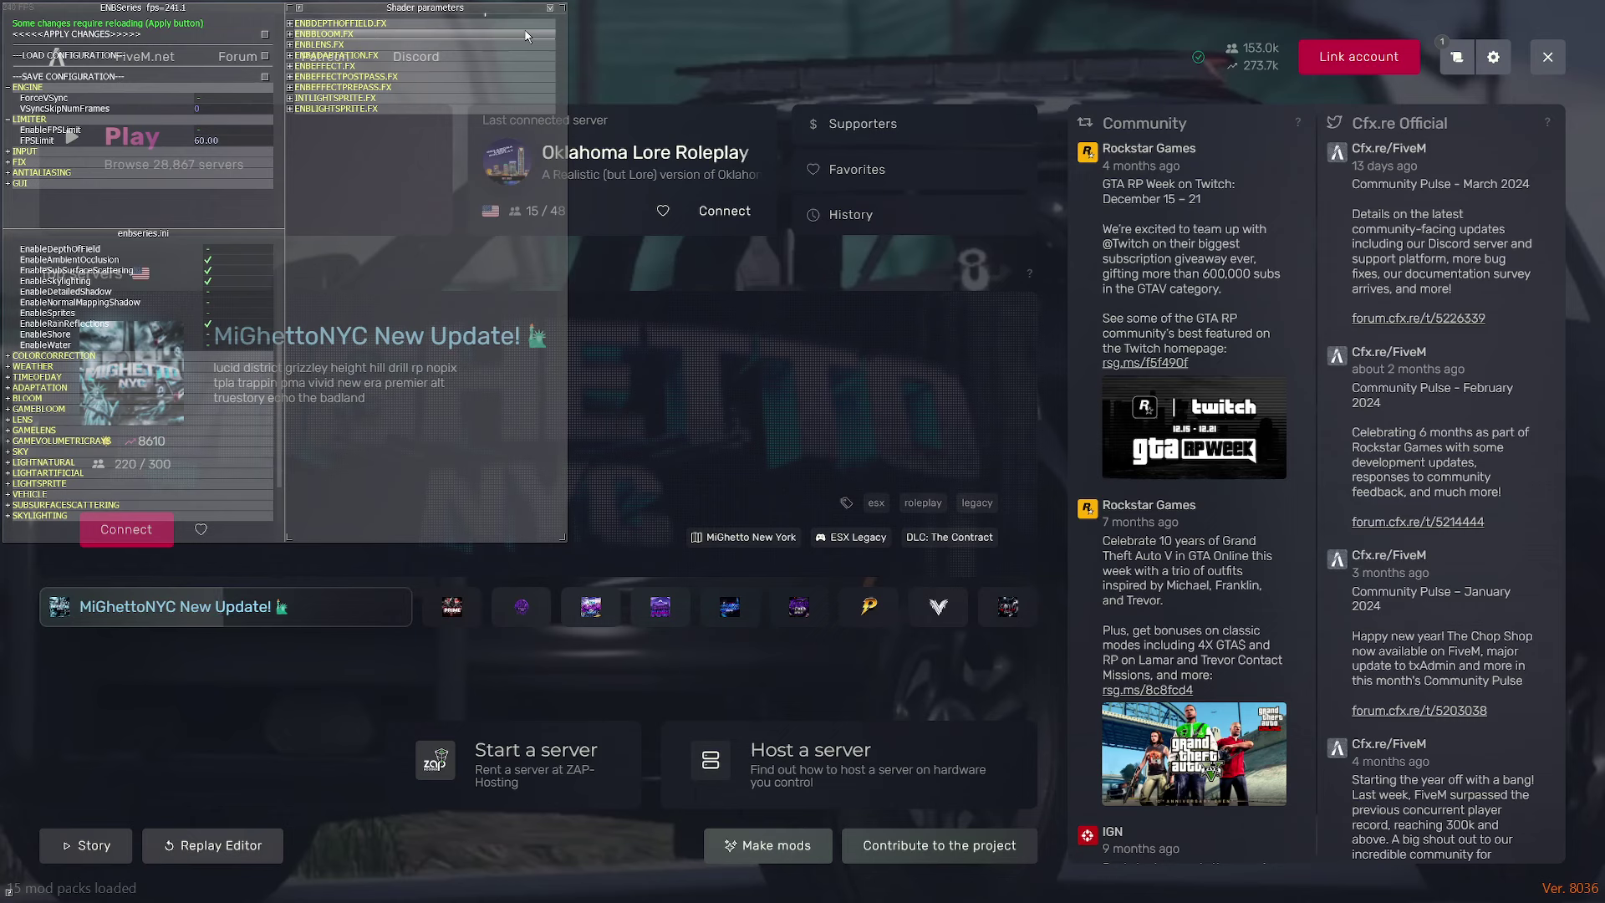
{"action": "left_click", "coordinate": [527, 35]}
{"action": "left_click", "coordinate": [529, 37]}
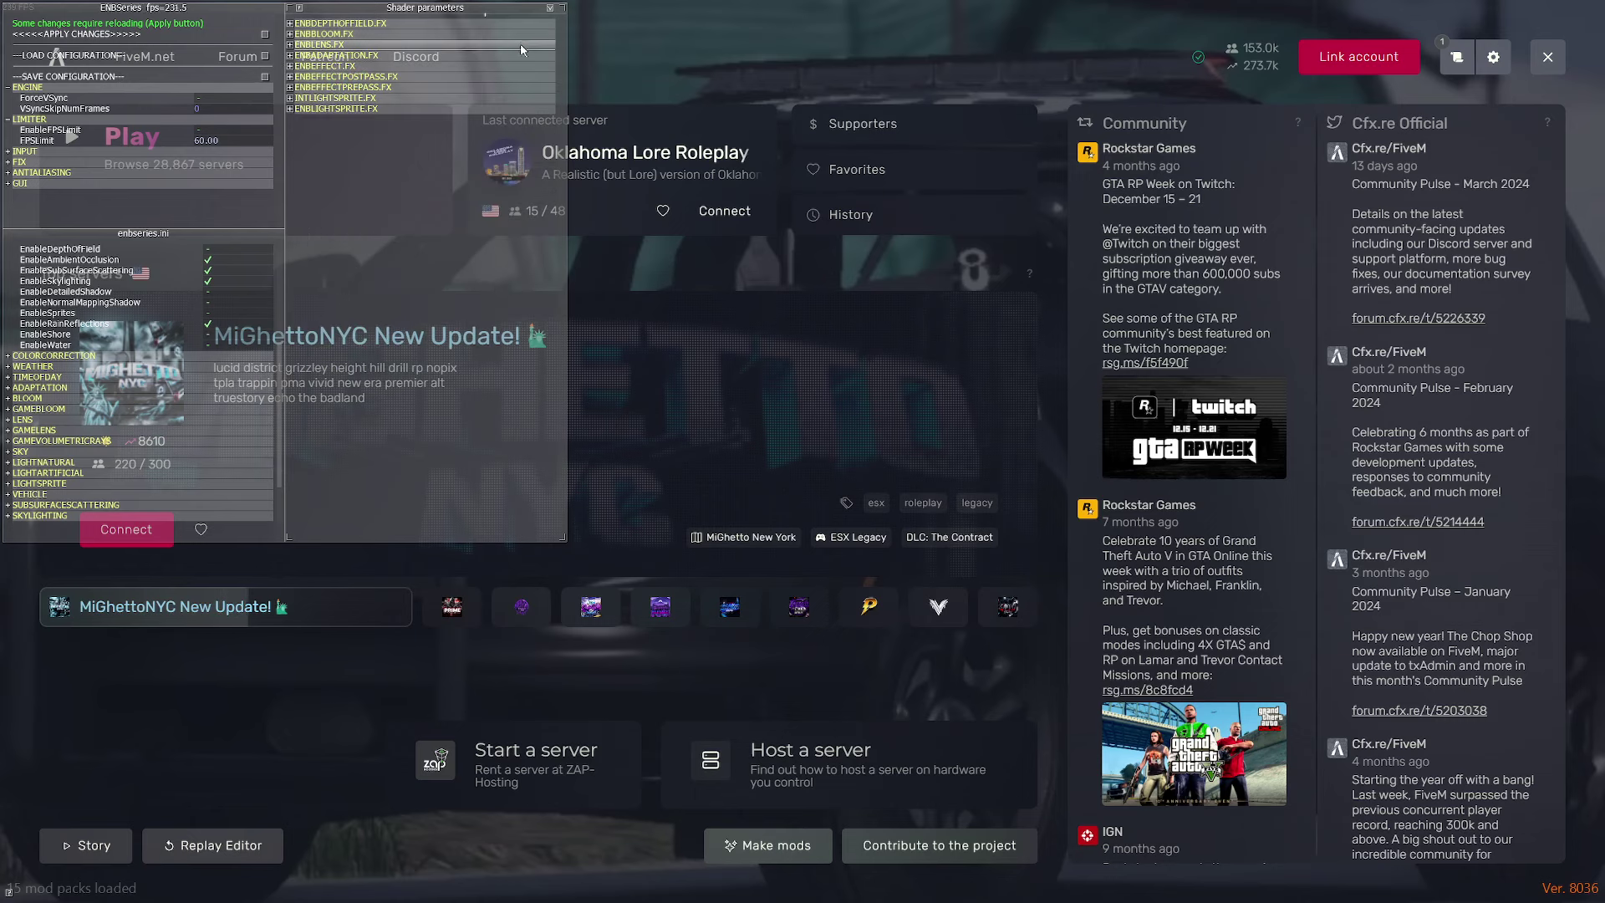
{"action": "left_click", "coordinate": [523, 45]}
{"action": "left_click", "coordinate": [523, 46]}
Browse ENBADAPTATION.FX, ENBEFFECTPREPASS.FX and INTLIGHTSPRITE.FX, then expand ENBLIGHTSPRITE.FX.
{"action": "left_click", "coordinate": [514, 55]}
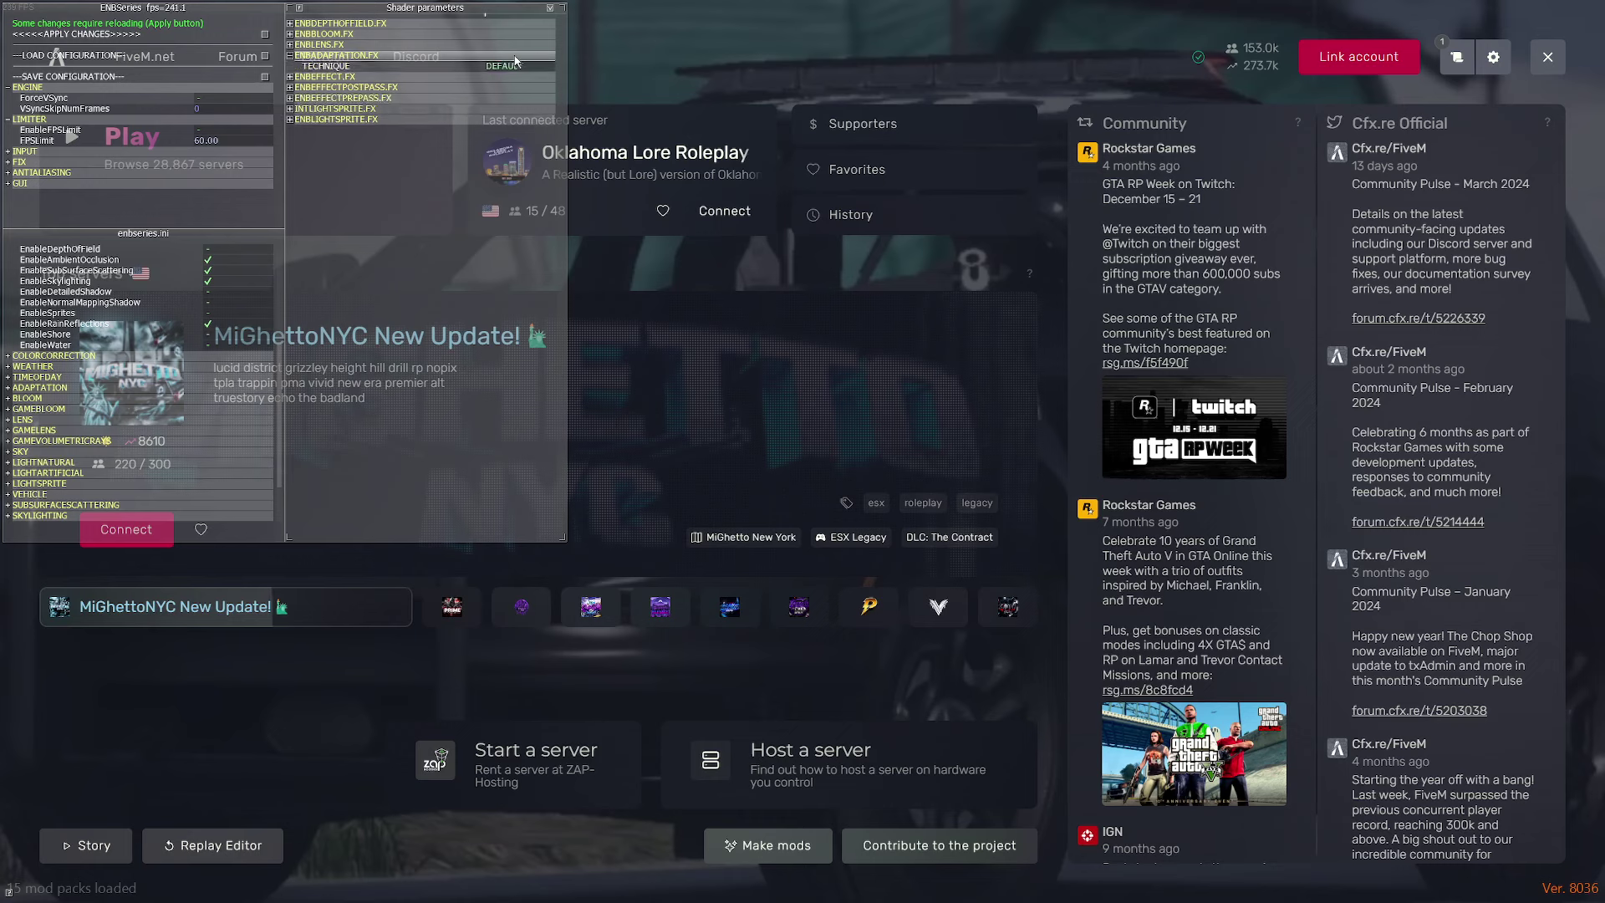
{"action": "left_click", "coordinate": [510, 67]}
{"action": "left_click", "coordinate": [510, 70]}
{"action": "left_click", "coordinate": [525, 56]}
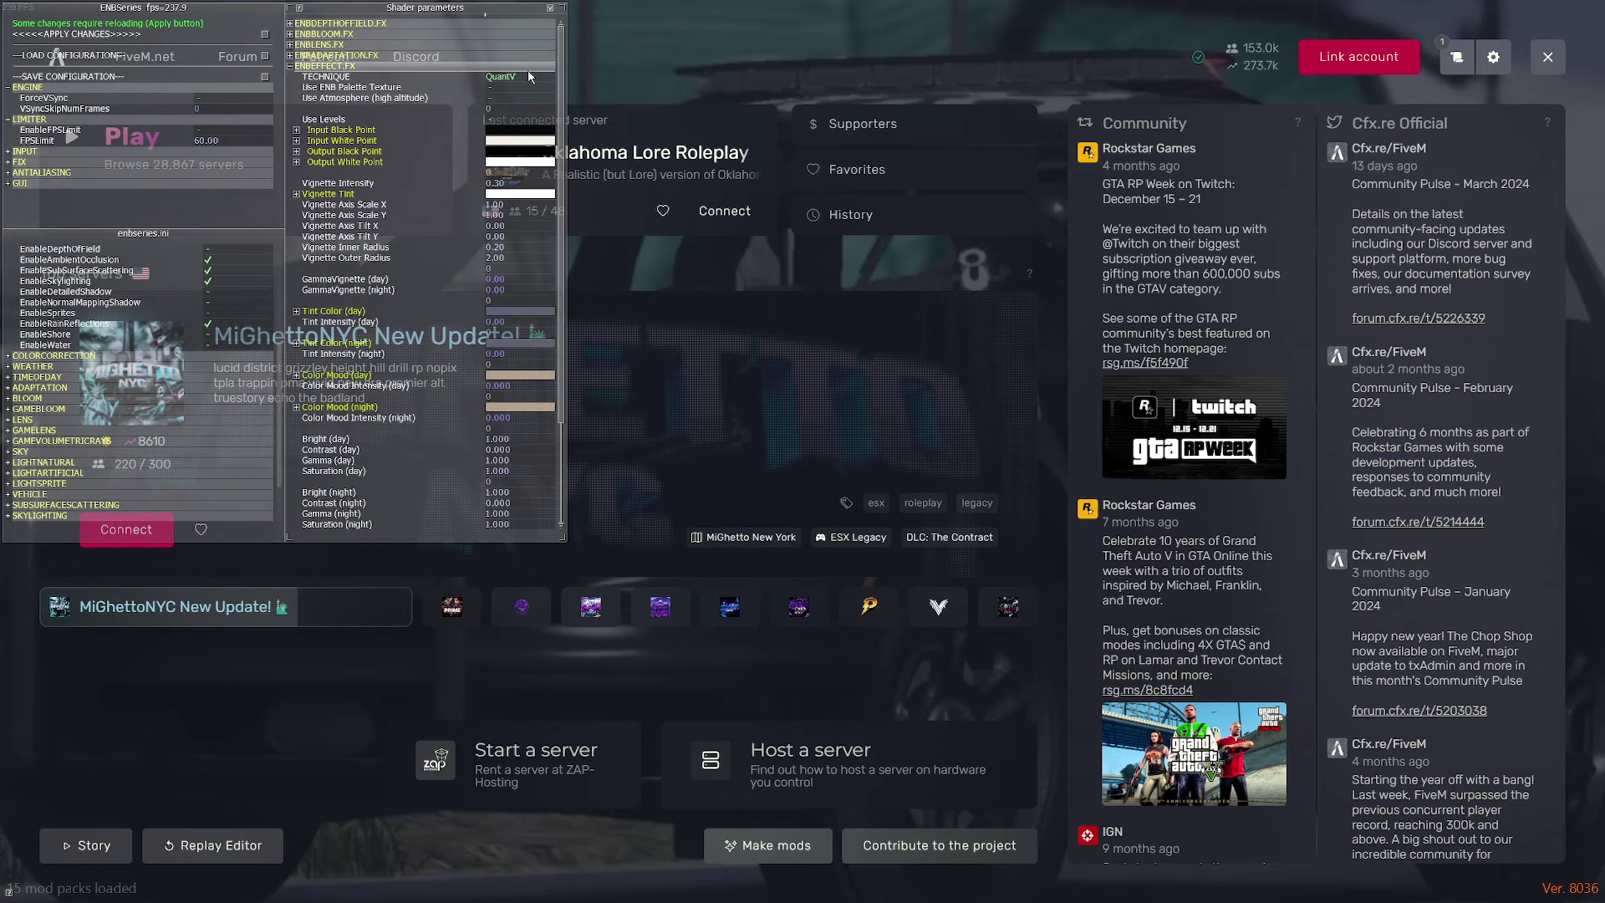
{"action": "left_click", "coordinate": [525, 87]}
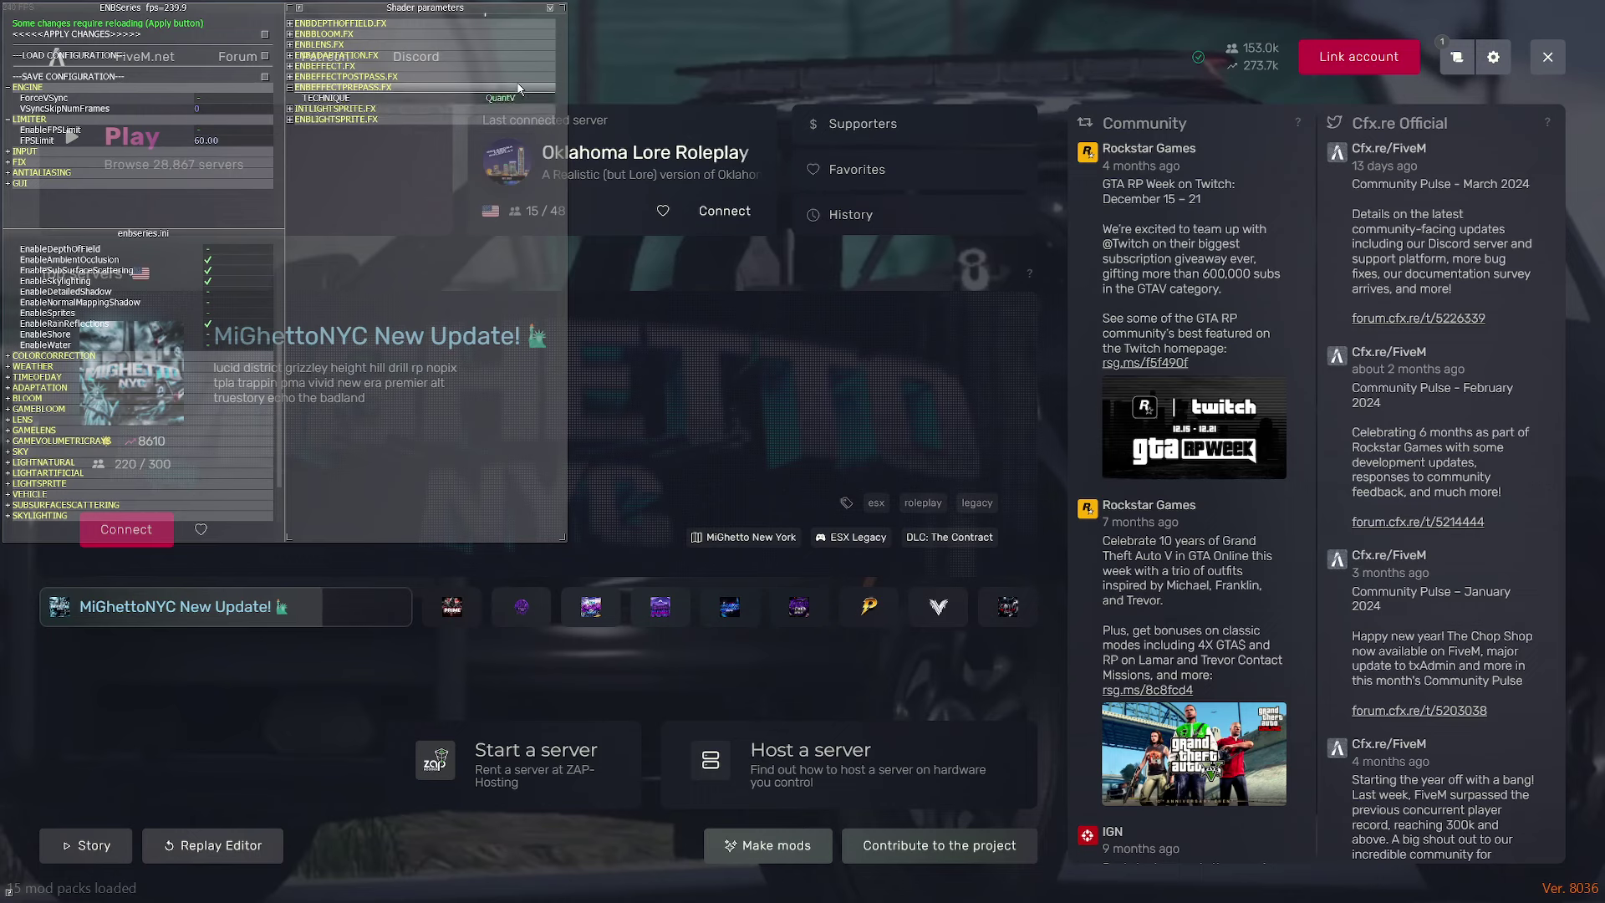
{"action": "left_click", "coordinate": [525, 87]}
{"action": "left_click", "coordinate": [519, 98]}
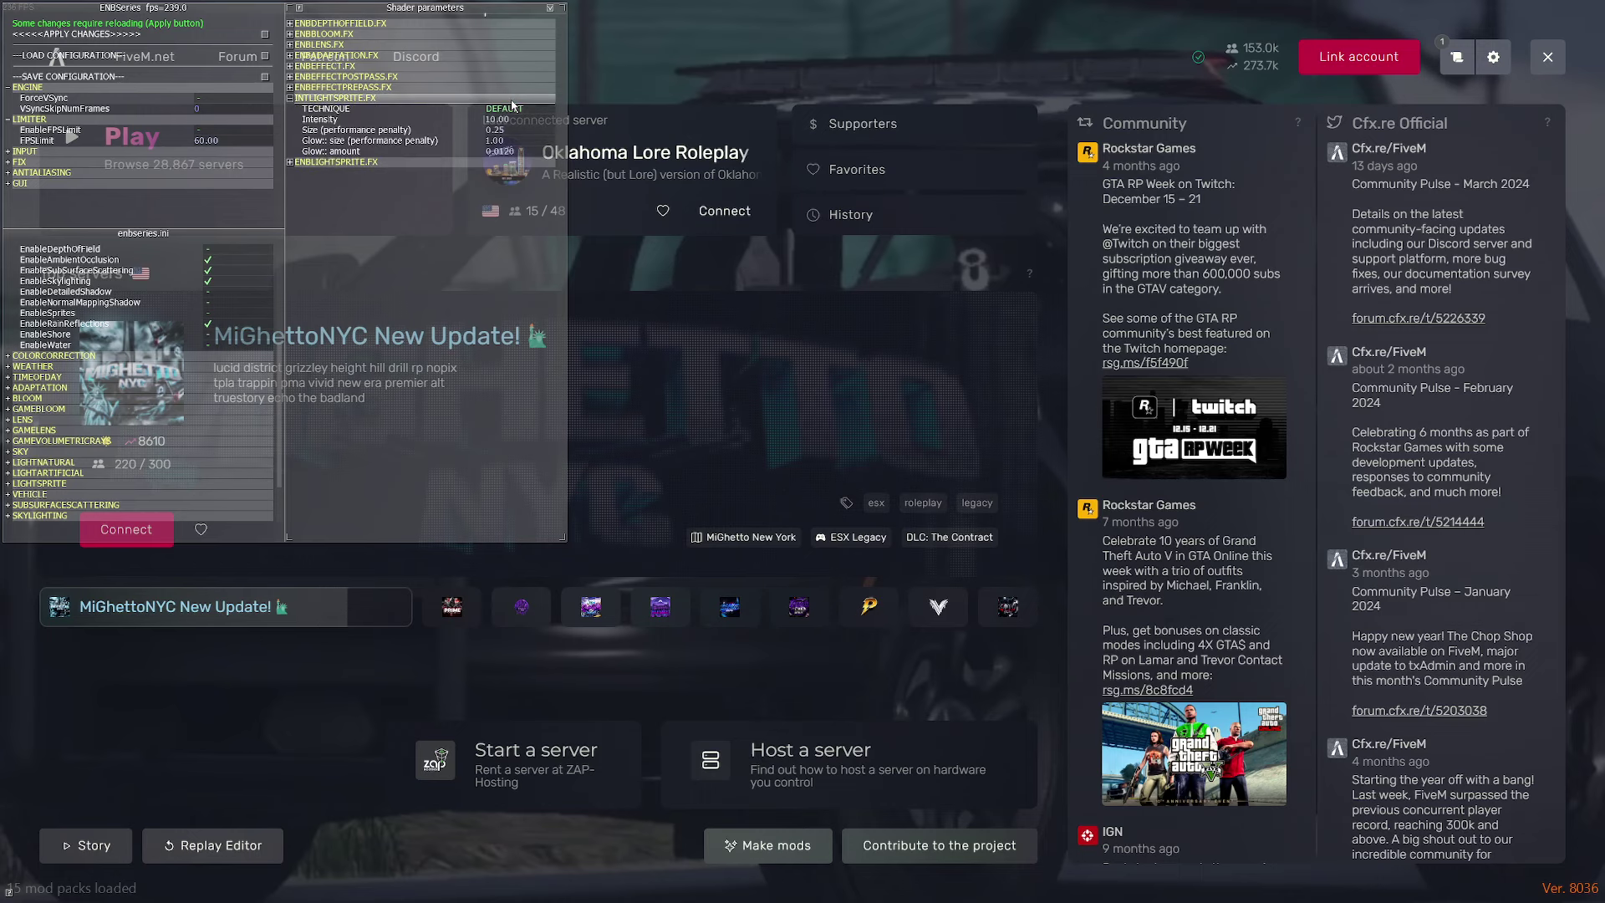
{"action": "left_click", "coordinate": [510, 109]}
{"action": "left_click", "coordinate": [512, 121]}
{"action": "left_click", "coordinate": [468, 98]}
{"action": "left_click", "coordinate": [460, 109]}
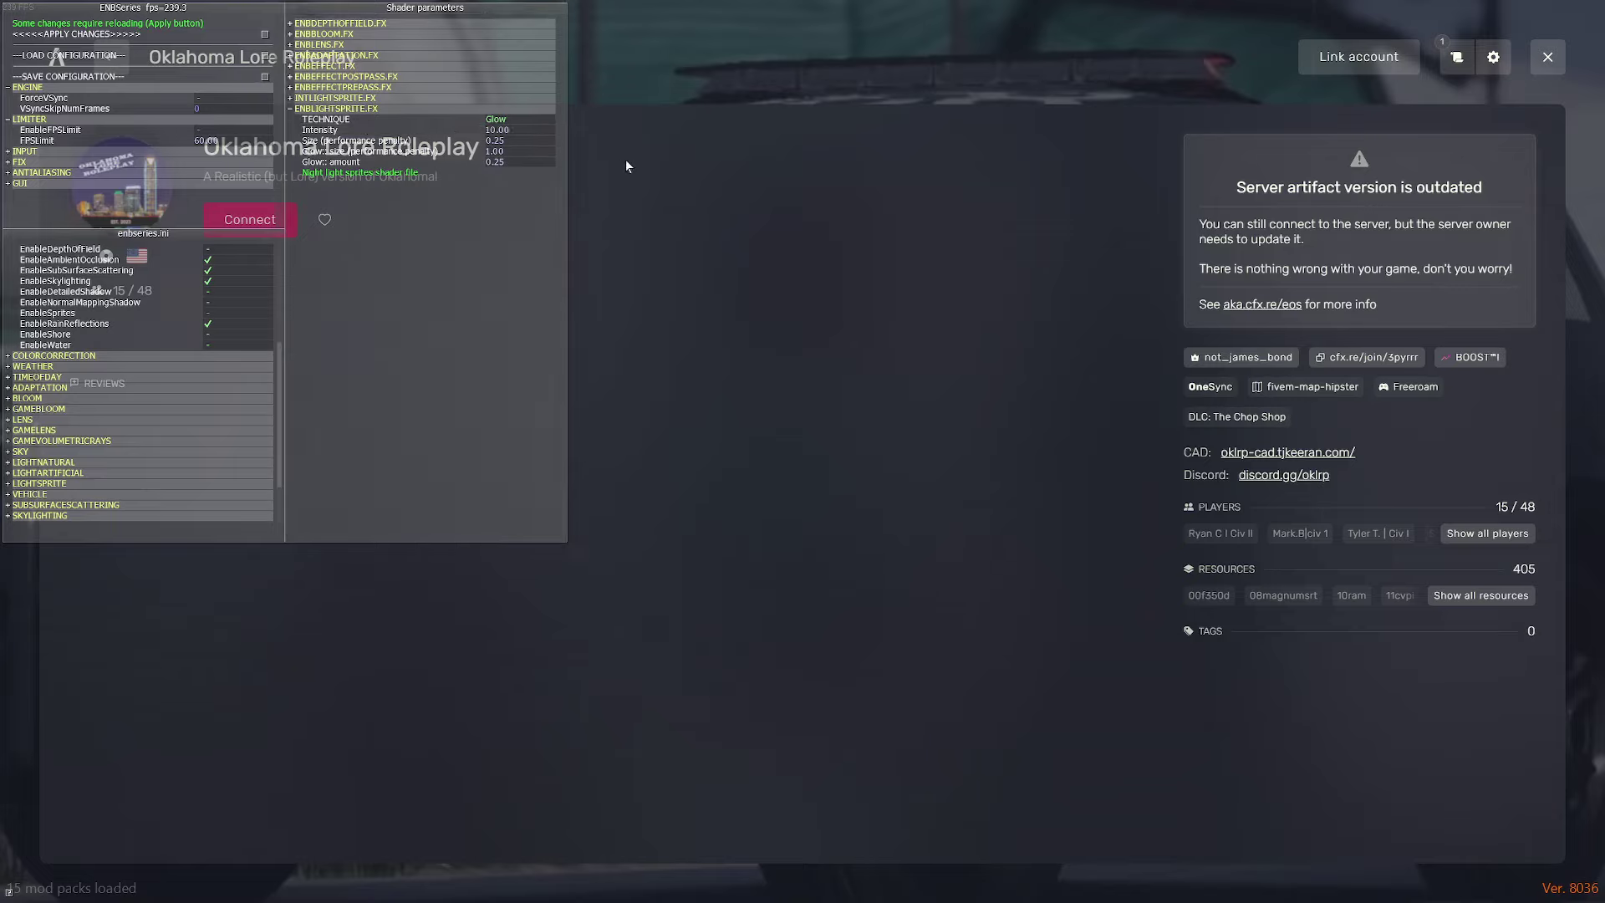
Hide the ENBSeries editor overlay with Shift+Enter.
{"action": "key", "text": "shift+Return"}
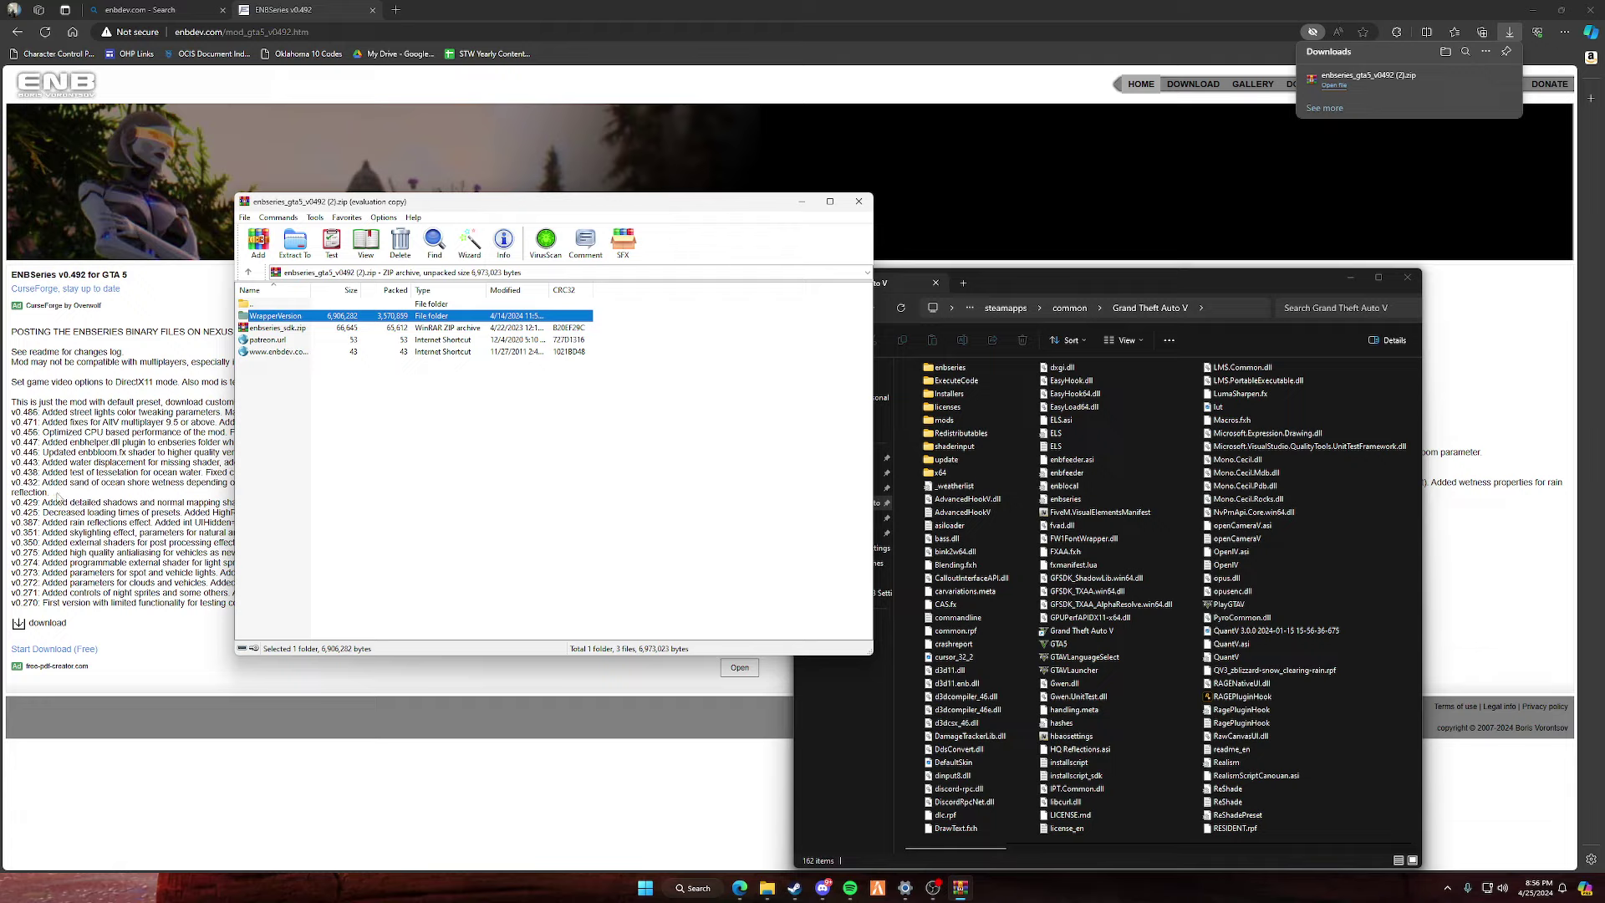
Bring the ENBSeries v0.492 download page in Edge to the front.
{"action": "left_click", "coordinate": [167, 446]}
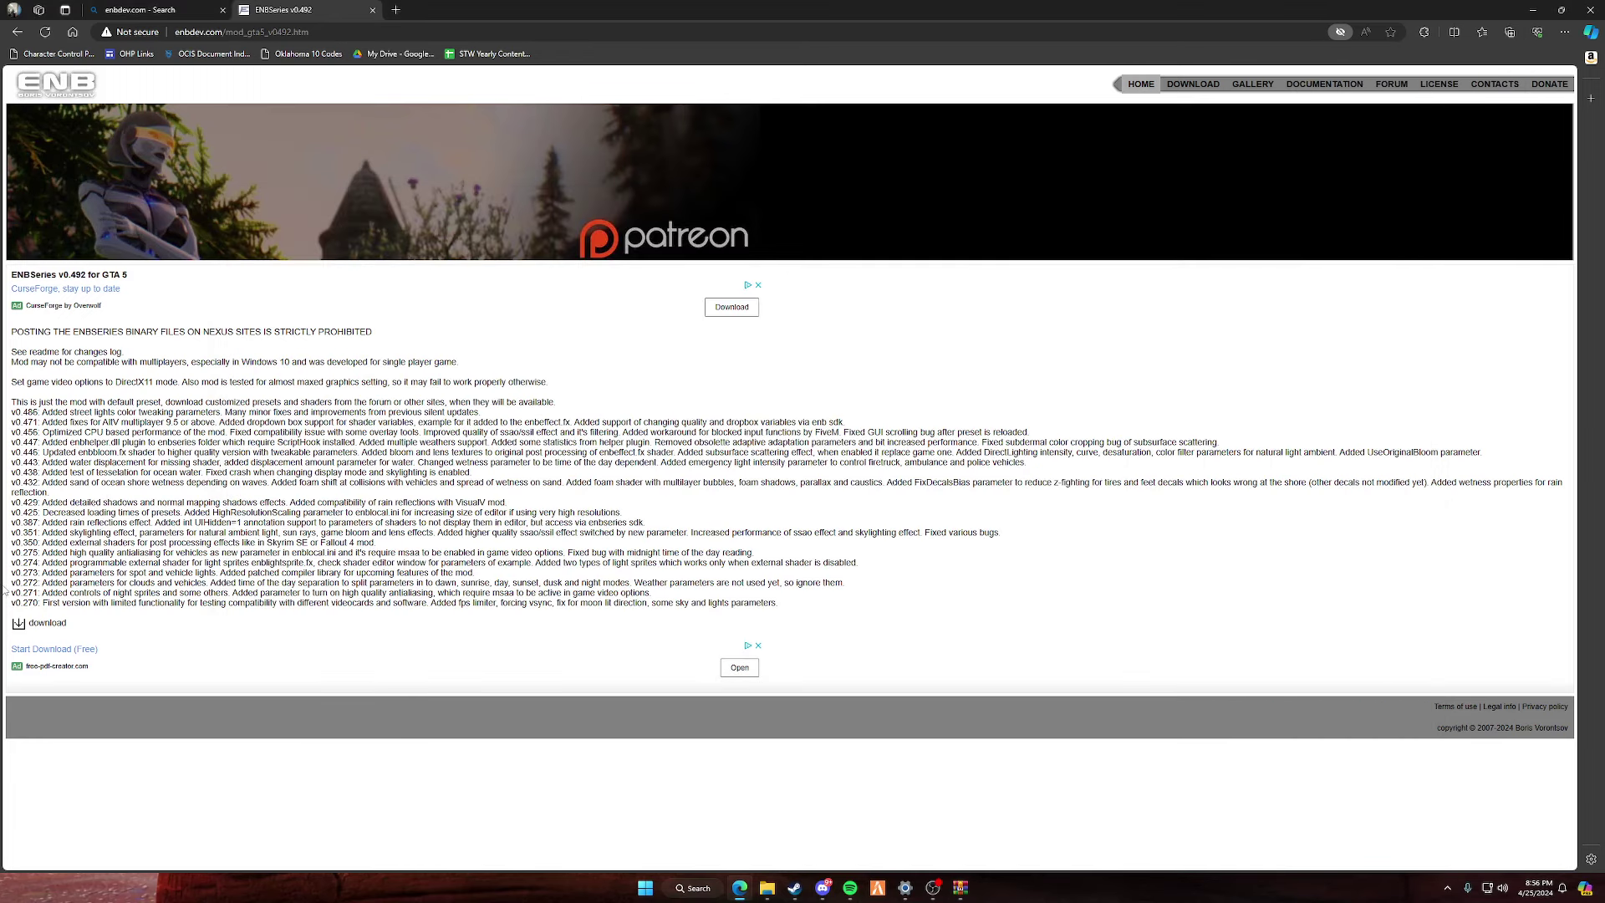